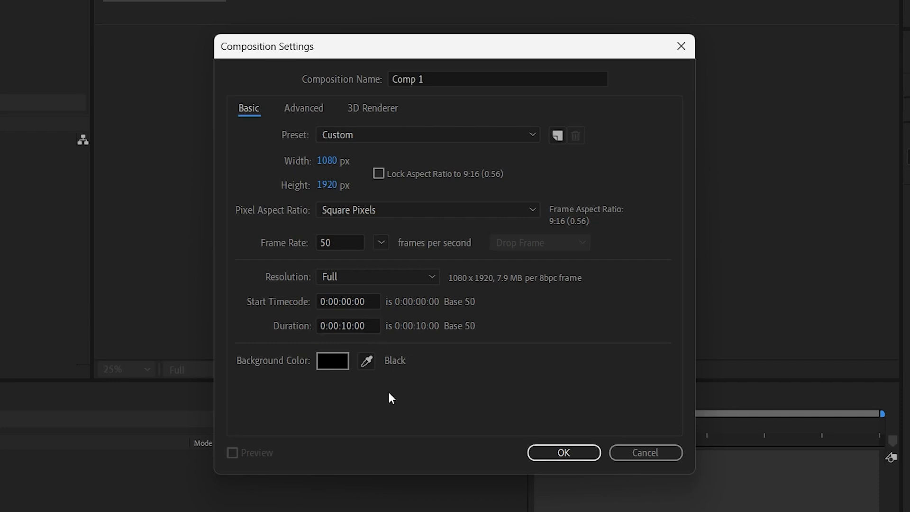
Step: Create the 1080 x 1920 px, 50 fps, 10-second composition Comp 1 and add the imported "building og" clip to its timeline
left_click(564, 452)
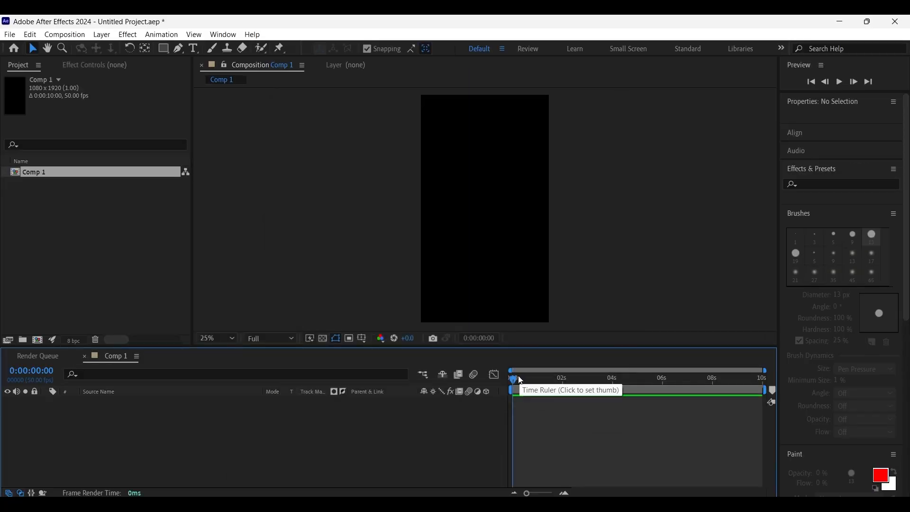
left_click(67, 240)
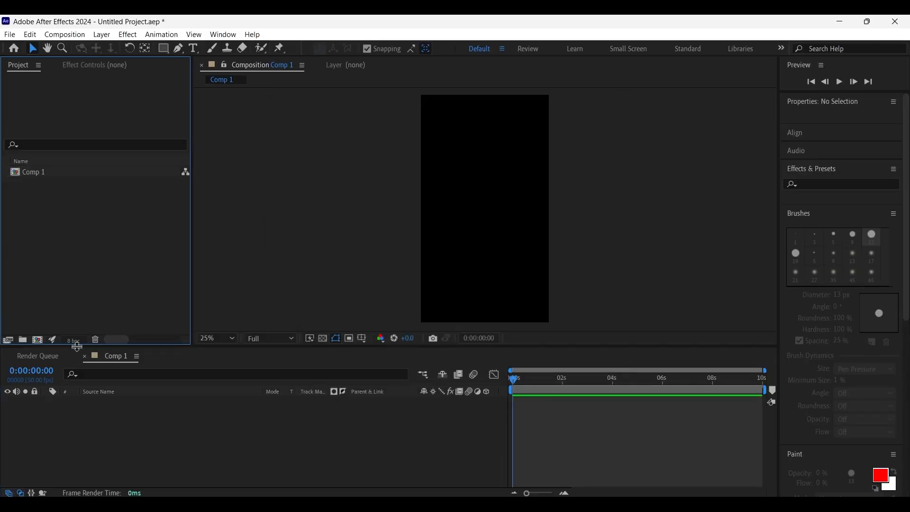
double_click(99, 284)
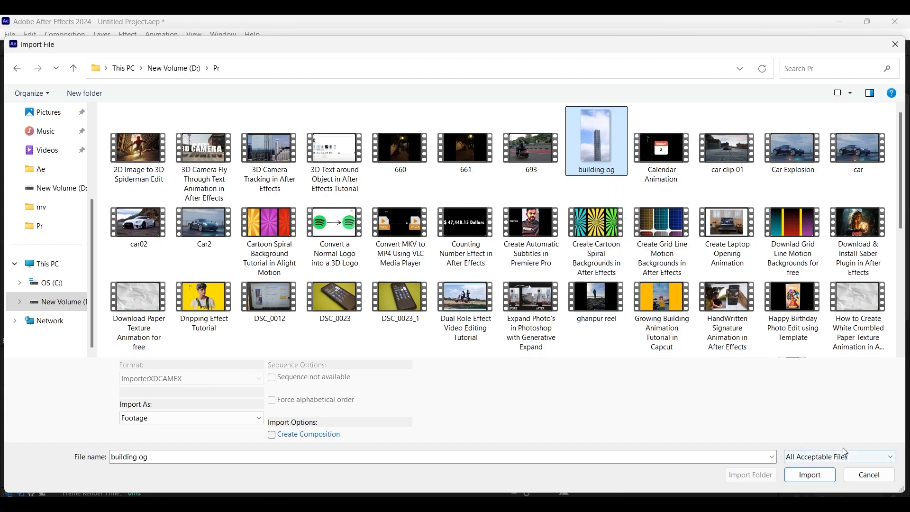
left_click(796, 475)
left_click_drag(81, 184, 123, 431)
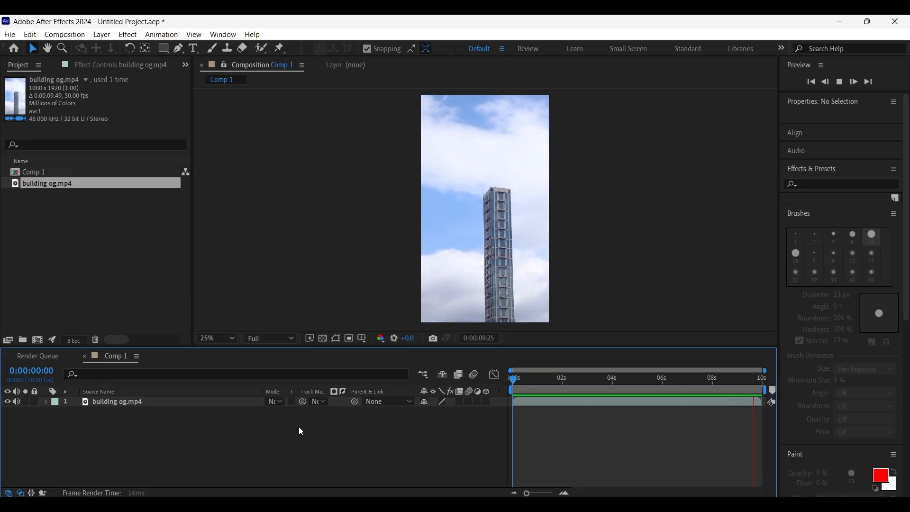
Step: Apply Warp Stabilizer to the building og.mp4 layer, preview the stabilized footage and return to the start of the composition
left_click(185, 406)
left_click(841, 250)
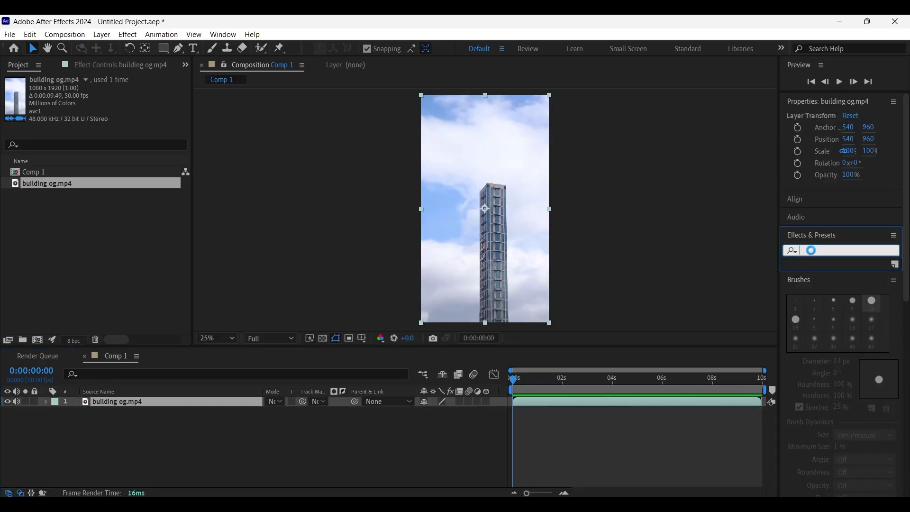
type("warp")
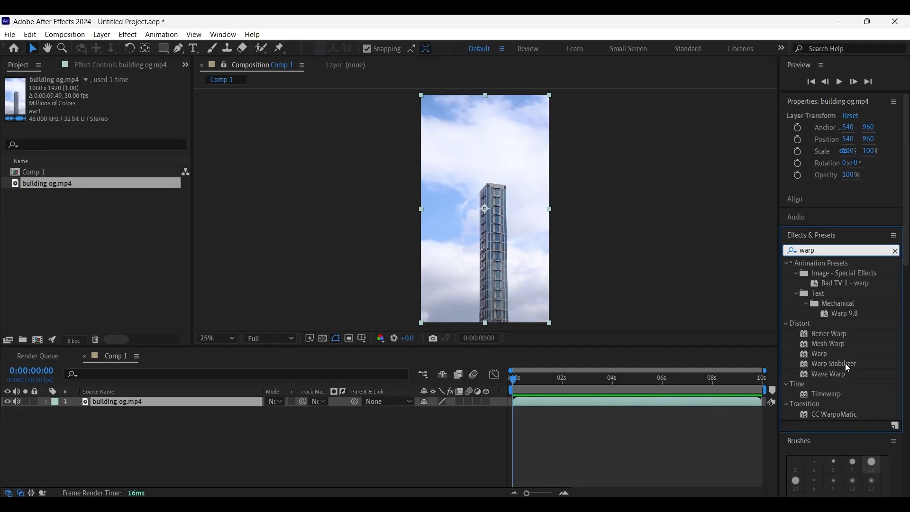
left_click_drag(826, 386, 104, 432)
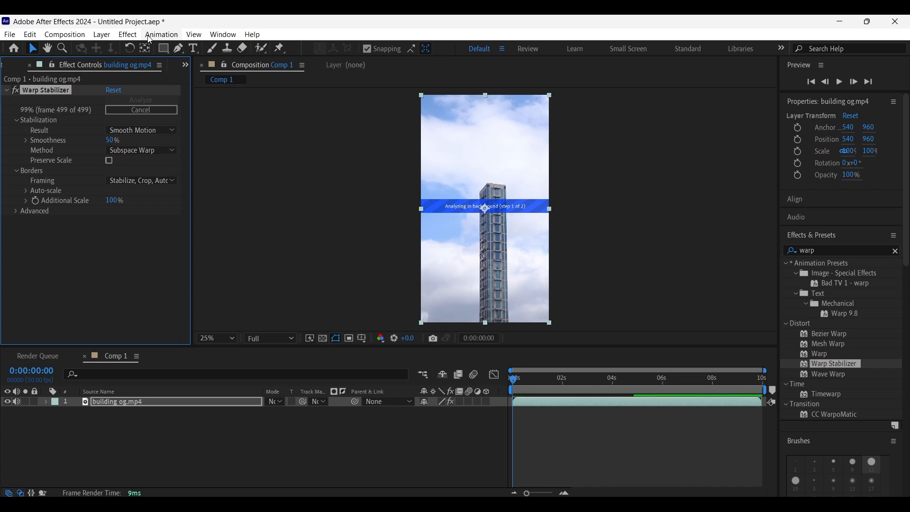
left_click_drag(514, 381, 724, 404)
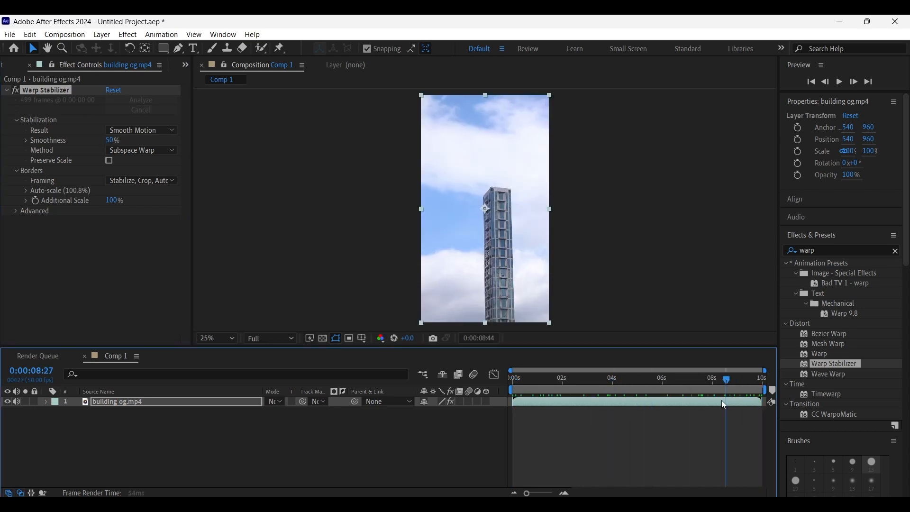
key("Home")
Step: Pre-compose the stabilized building layer as "building og.mp4 Comp 1", moving all attributes into the new composition
right_click(138, 401)
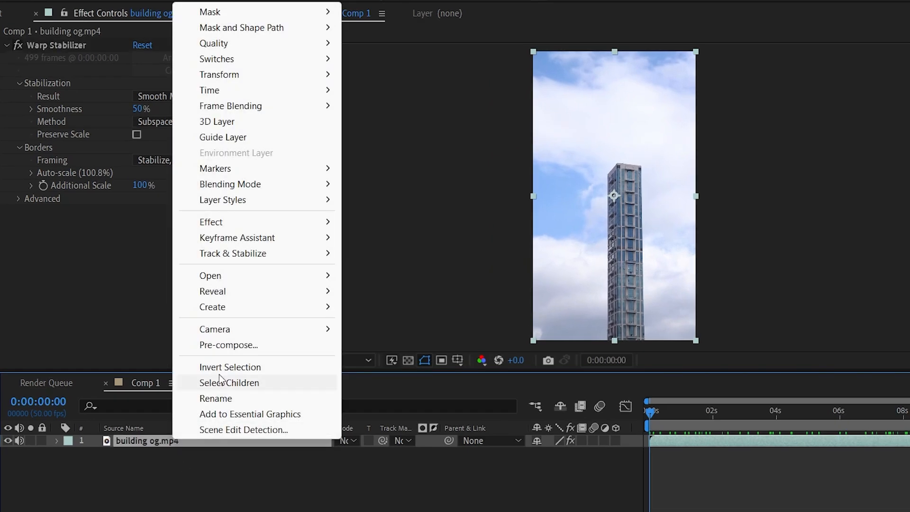
left_click(229, 345)
left_click(444, 272)
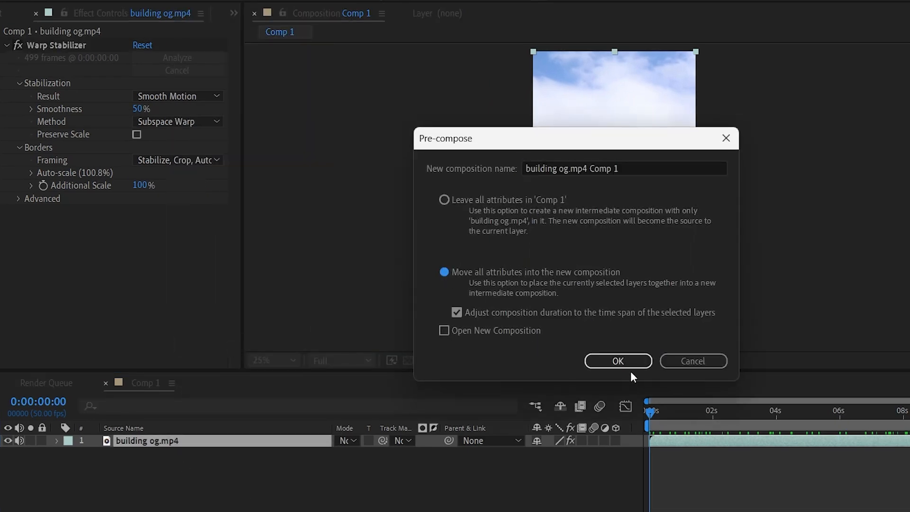
left_click(621, 363)
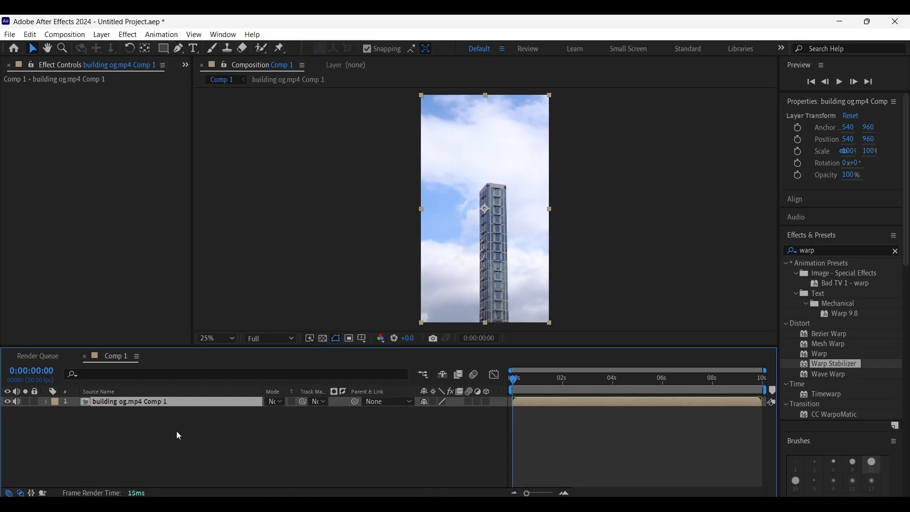
left_click(189, 415)
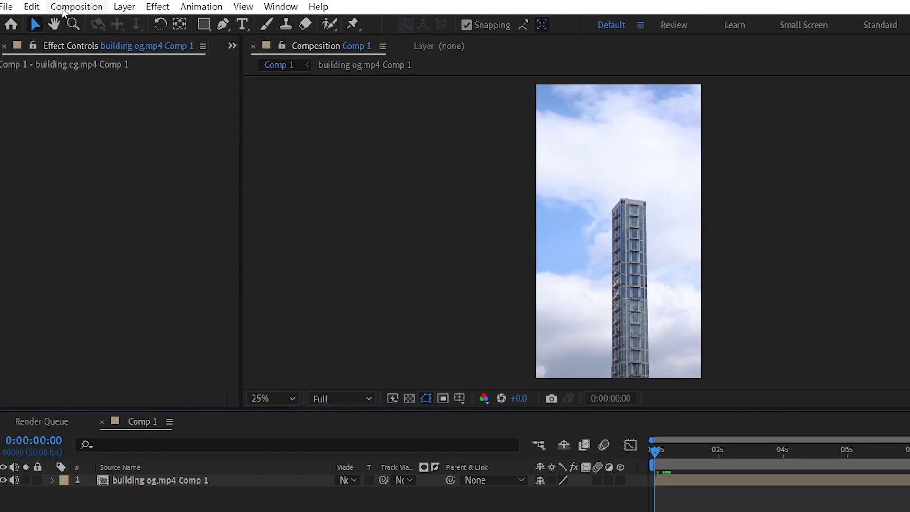
Step: Save the first frame of Comp 1 as a still image, using JPEG Sequence as the output format, and render it
left_click(54, 37)
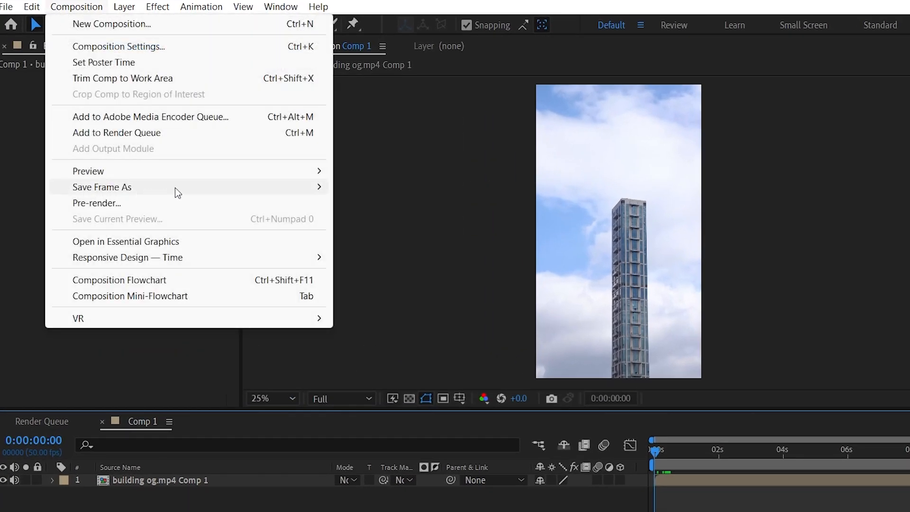
mouse_move(307, 190)
left_click(382, 189)
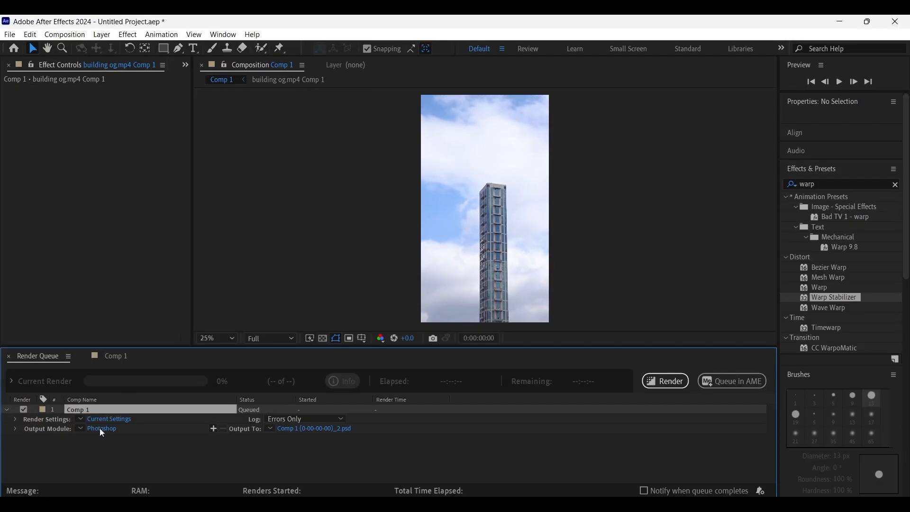
left_click(101, 429)
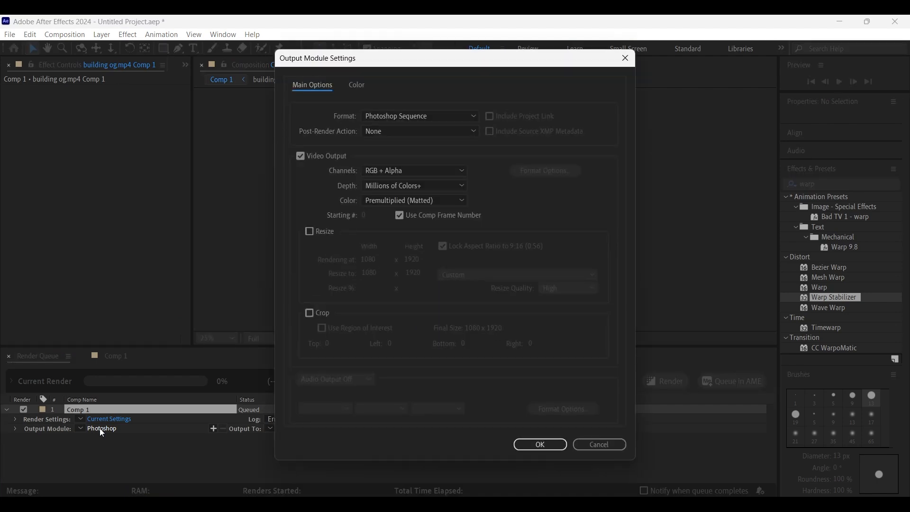
left_click(417, 116)
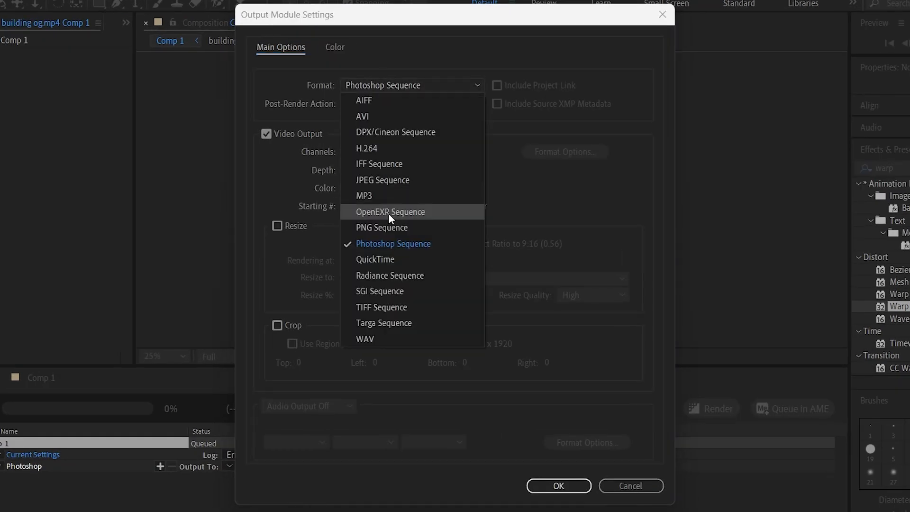
left_click(383, 180)
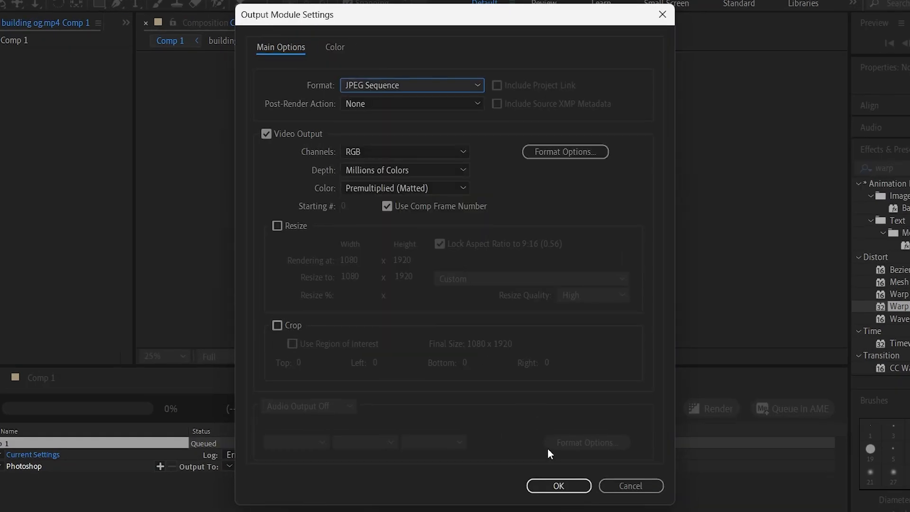
left_click(557, 485)
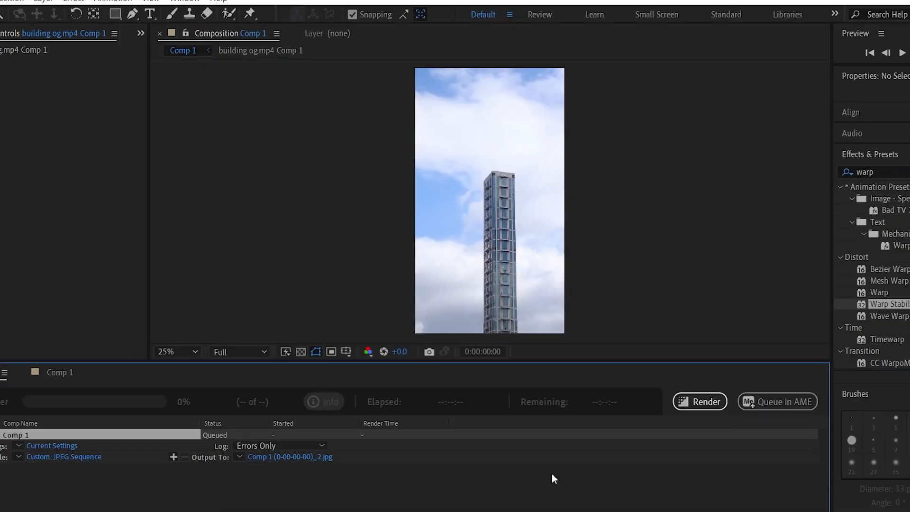
left_click(696, 403)
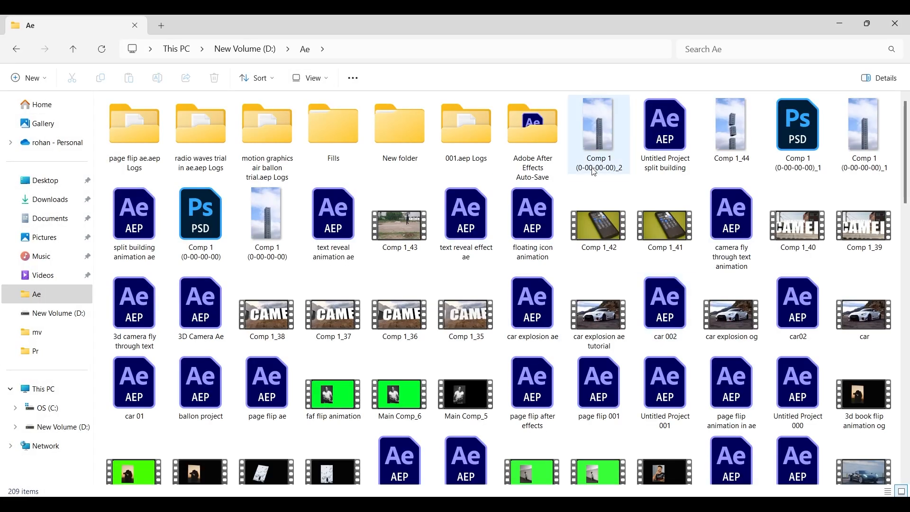
Step: Open the rendered image Comp 1 (0-00-00-00)_2 from the Ae folder in Photoshop
left_click(598, 135)
right_click(598, 135)
mouse_move(634, 166)
left_click(559, 176)
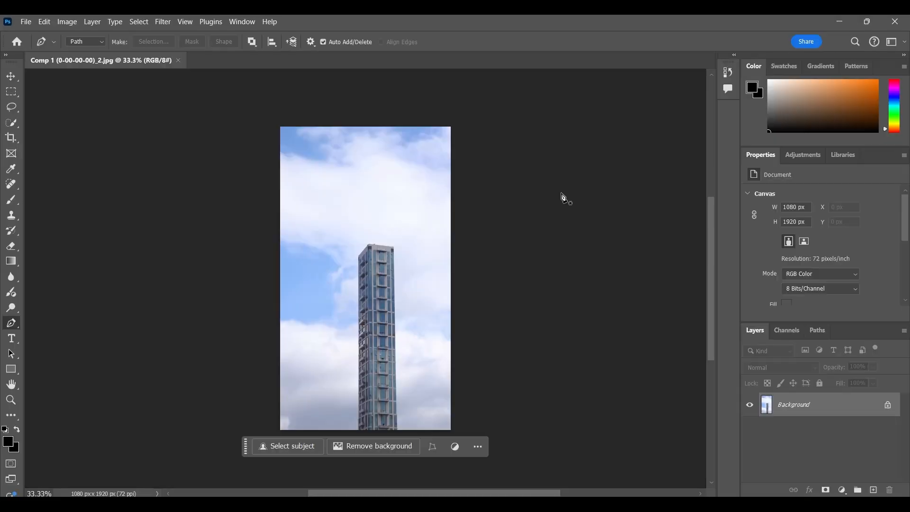
Step: Select the building with Select Subject, copy it to its own layer and check the cutout with the Background hidden briefly
left_click(280, 447)
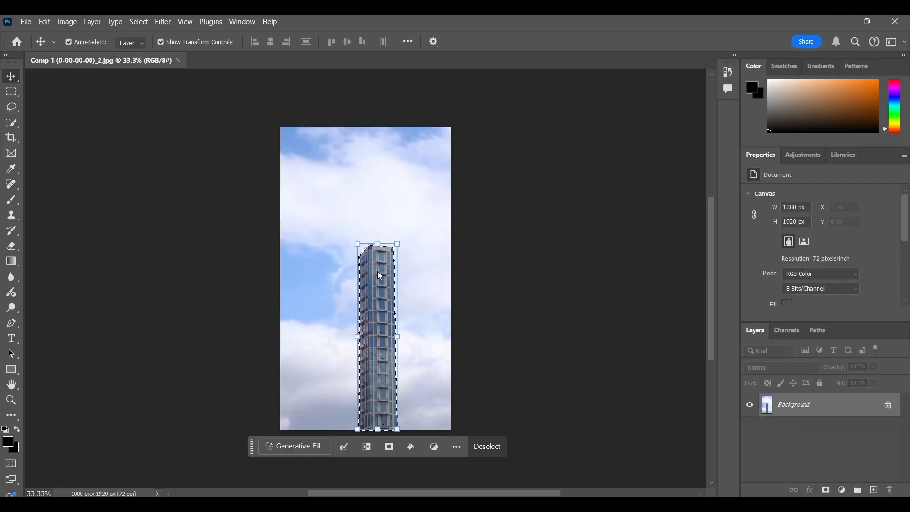
key("w")
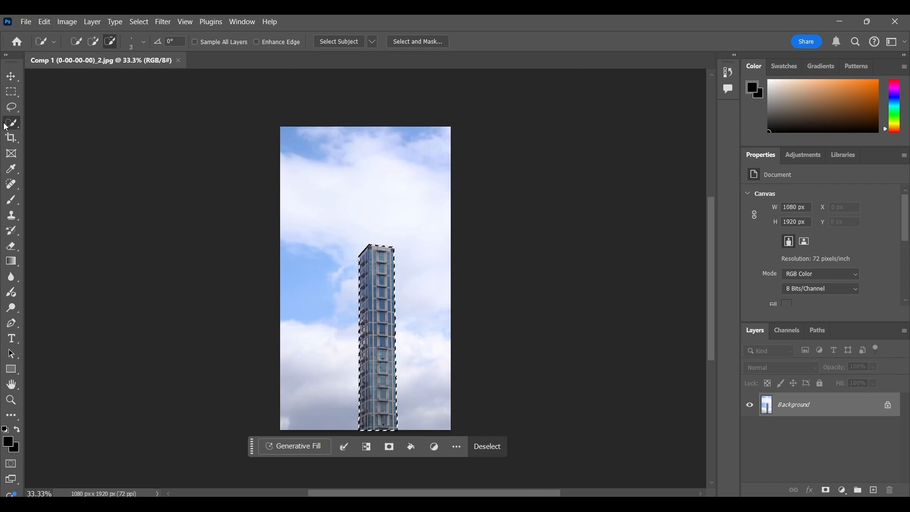
right_click(384, 284)
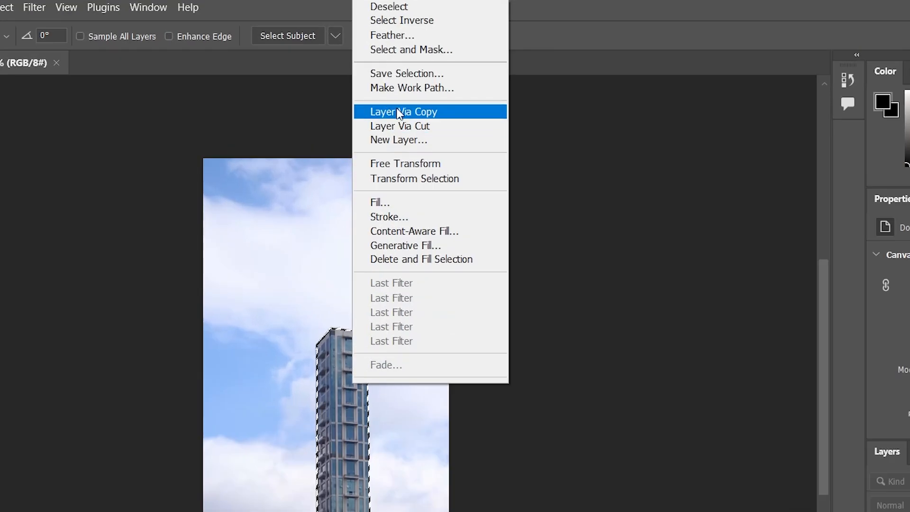
left_click(403, 112)
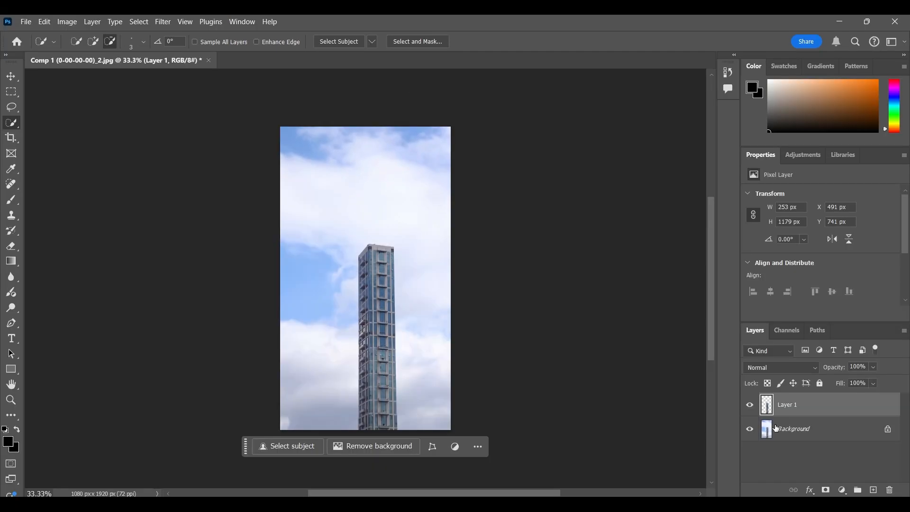
left_click(751, 430)
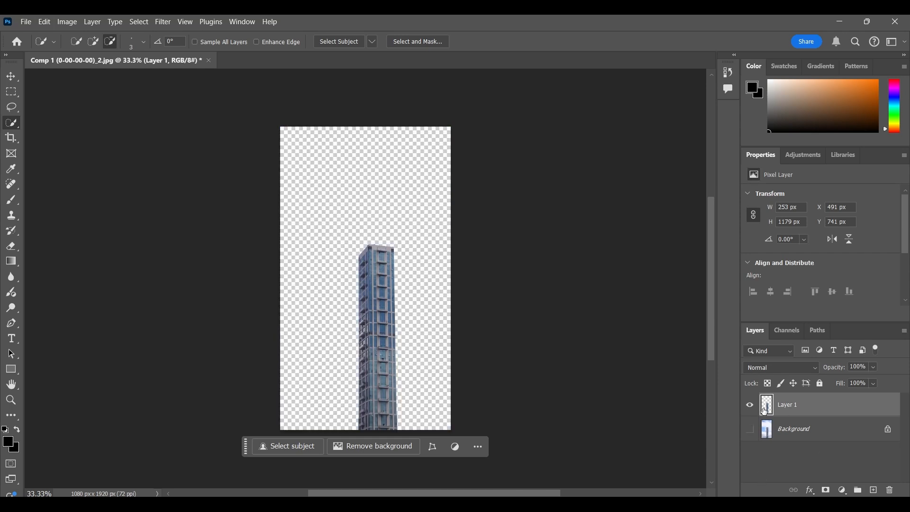
left_click(750, 429)
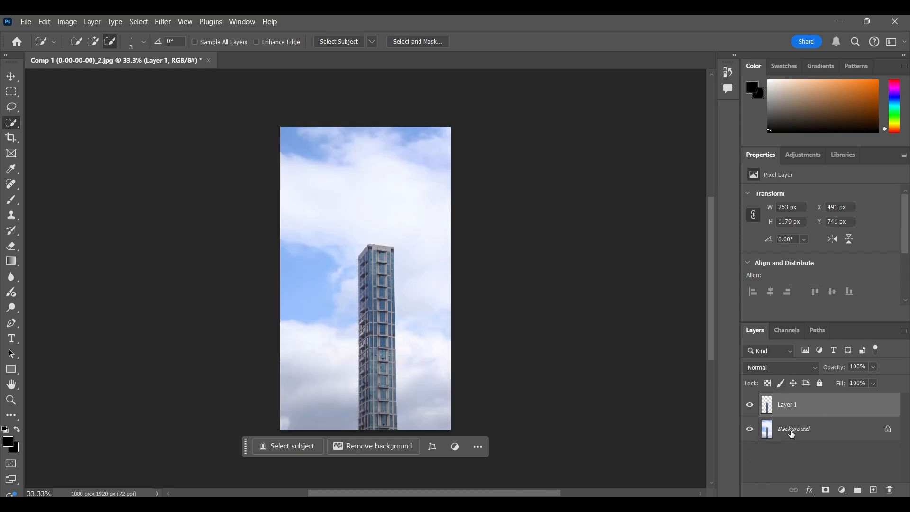
Step: Hide Layer 1, select the building on the Background, generatively fill it with "replace the building with the sky background" and review the variations
left_click(750, 406)
left_click(803, 433)
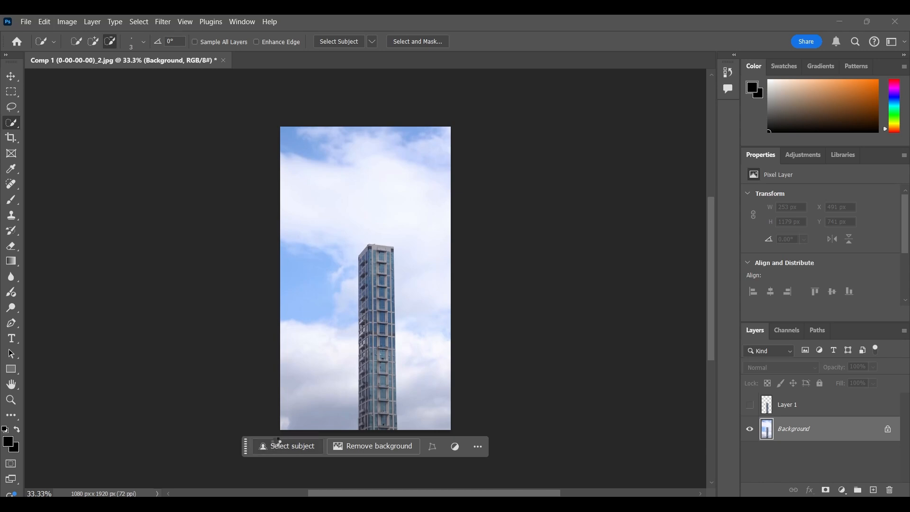
left_click(278, 444)
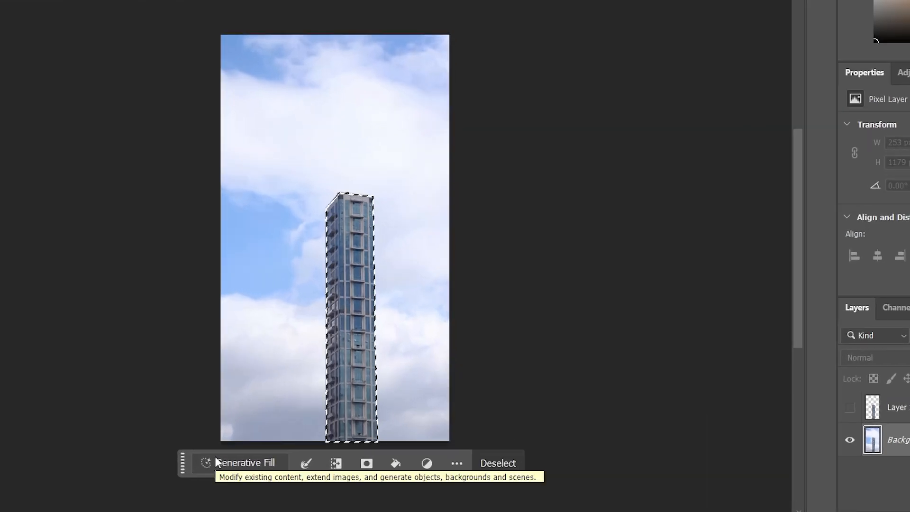
left_click(234, 465)
type("replace the building with the sky background")
left_click(533, 466)
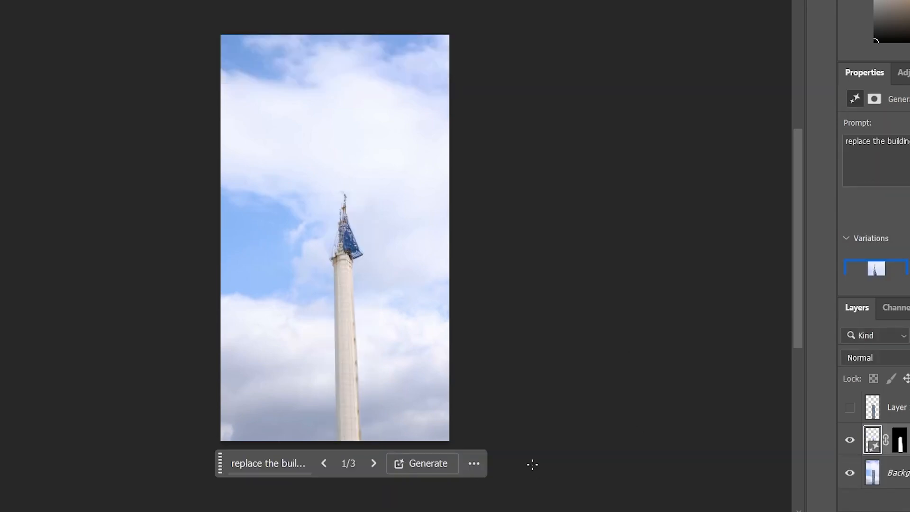
left_click(373, 463)
left_click(373, 463)
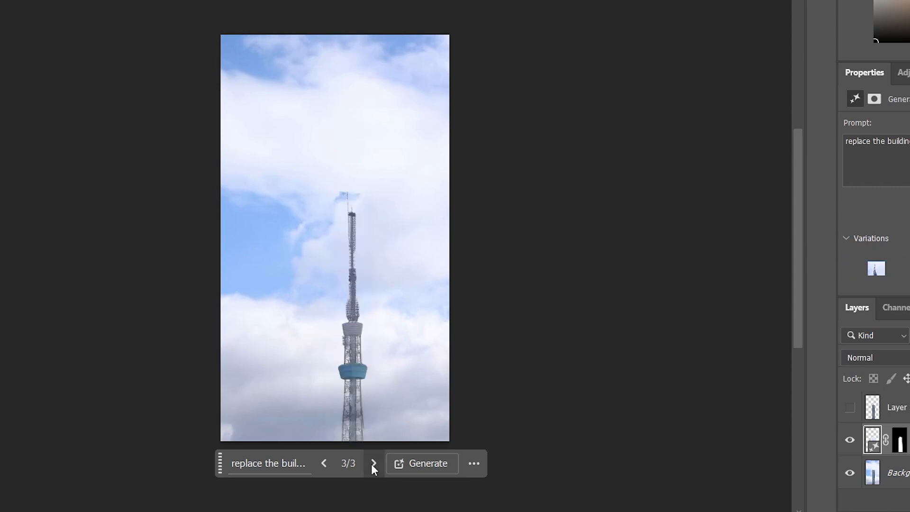
left_click(374, 463)
left_click(372, 465)
Step: Regenerate the fill with the prompt "remove the building & with the sky background" and choose the third variation
left_click(296, 463)
left_click_drag(205, 463, 101, 444)
type("remove")
left_click(256, 462)
type("& with the sky background")
left_click(507, 464)
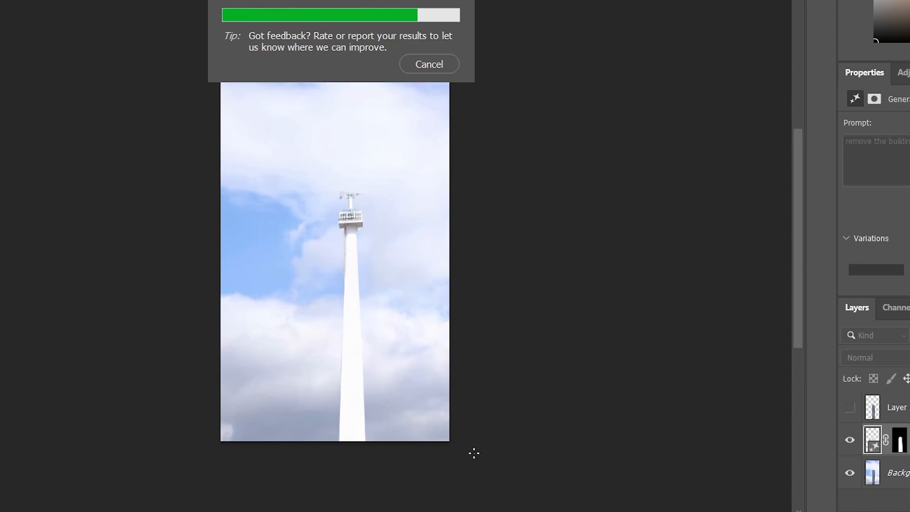
left_click(374, 463)
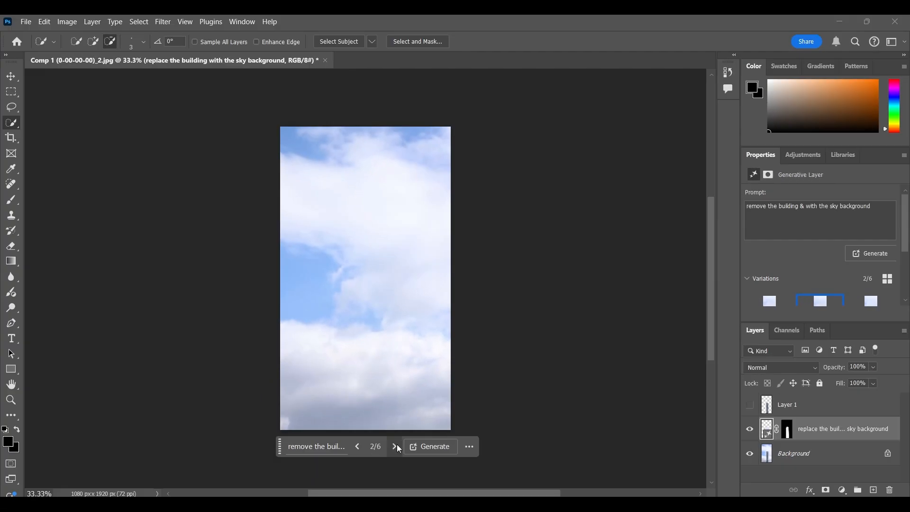
left_click(398, 447)
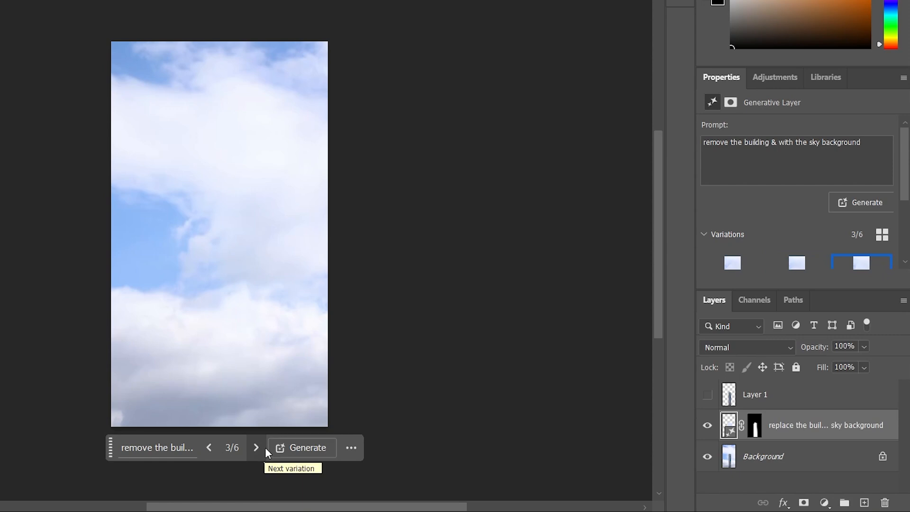
Step: Merge the generative fill layer with the Background layer
left_click(775, 456)
left_click(775, 431, "shift")
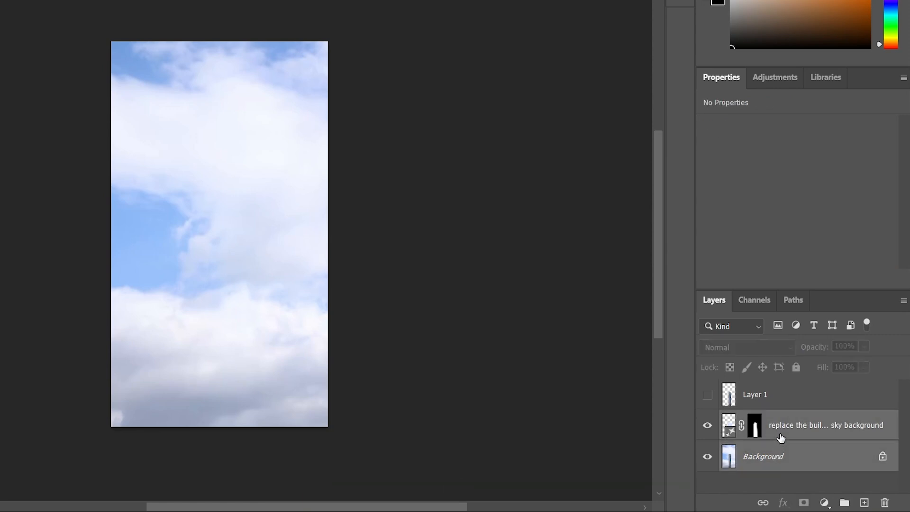
right_click(776, 431)
left_click(798, 246)
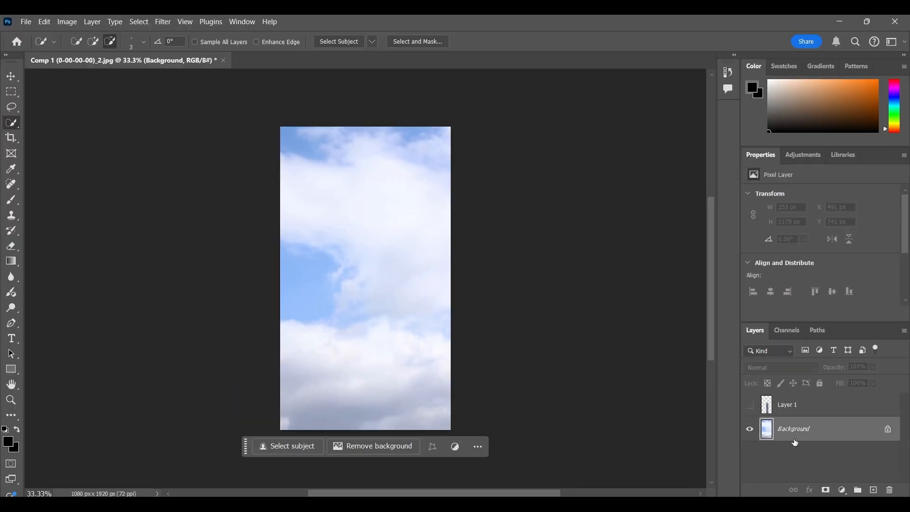
Step: Show Layer 1 over the cleaned sky Background and toggle the layers' visibility to compare them
left_click(804, 472)
left_click(750, 404)
left_click(749, 405)
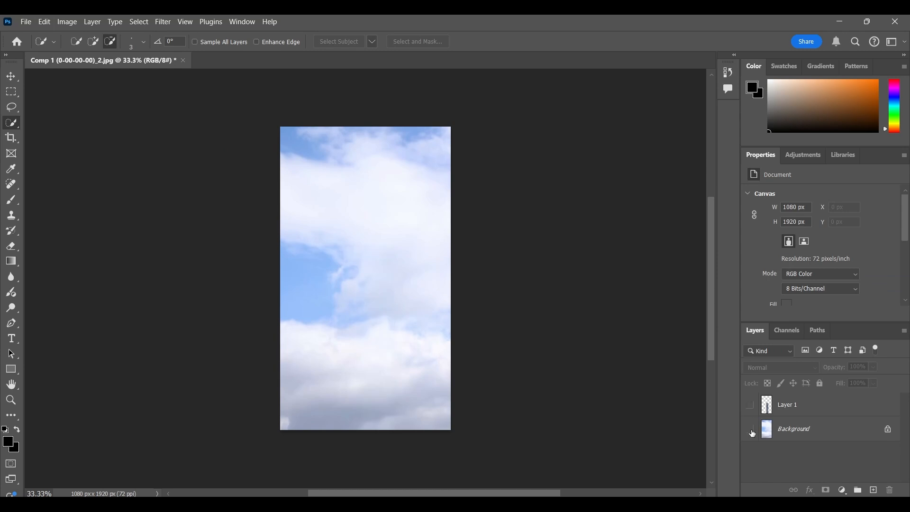
left_click(749, 404)
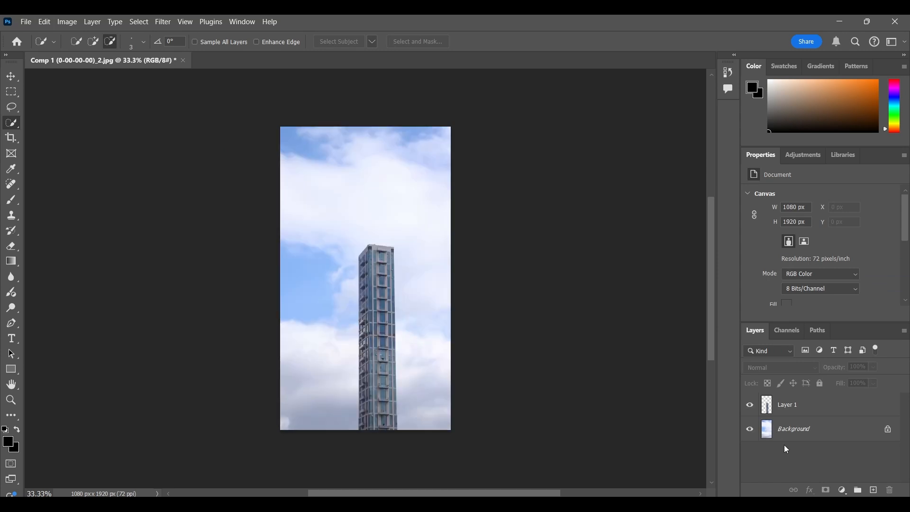
Step: Hide the Background and duplicate Layer 1 within the same document as "Layer 1 copy"
left_click(749, 433)
left_click(809, 410)
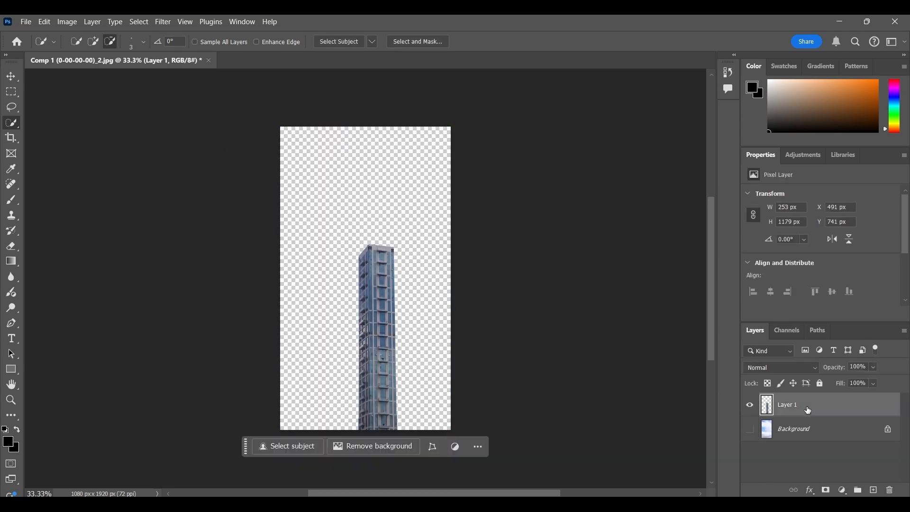
right_click(808, 410)
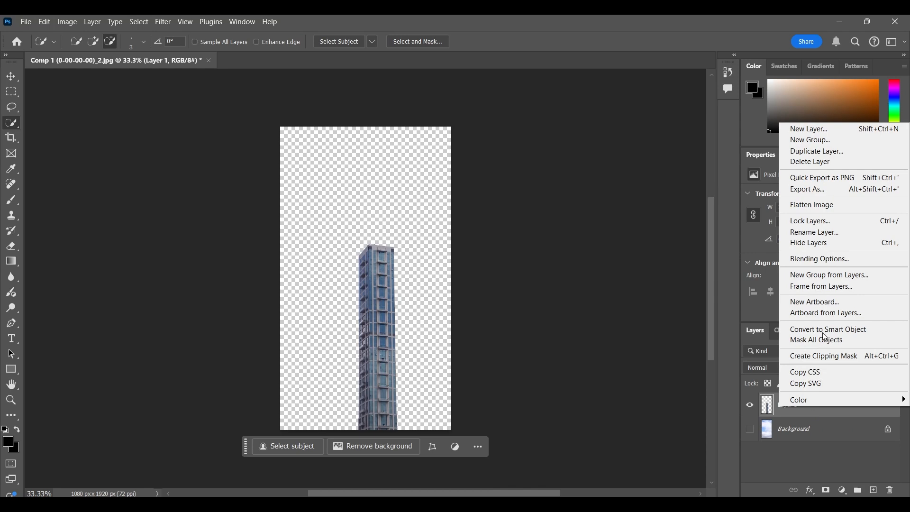
left_click(814, 149)
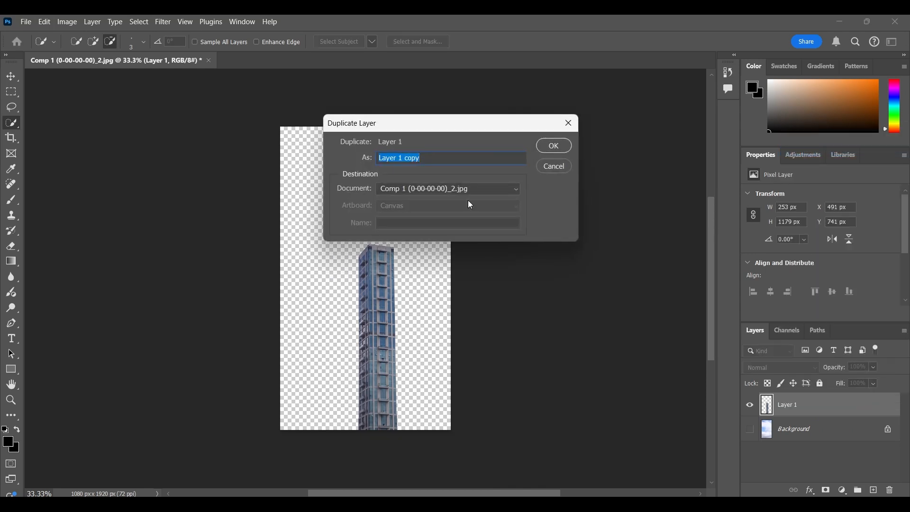
left_click(554, 146)
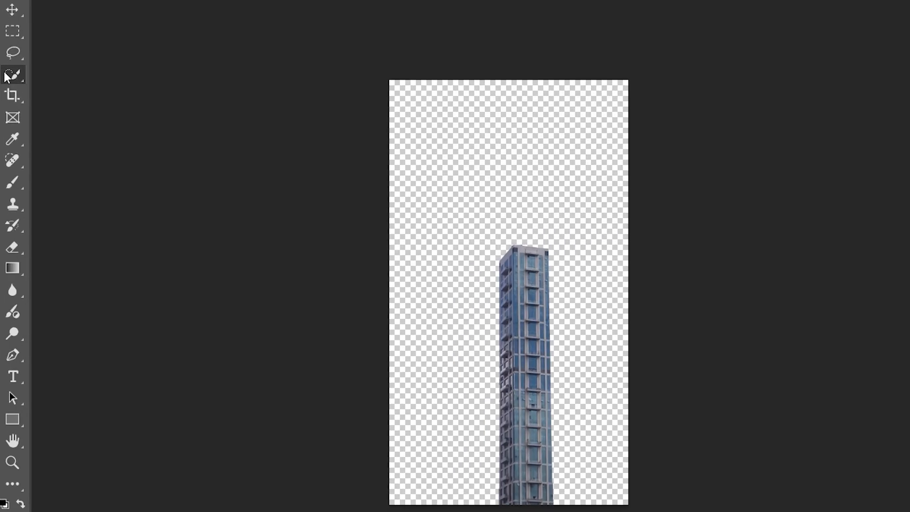
Step: Draw a closed Pen path around the building's top section, following the floor line on both faces along its lower edge
left_click(10, 359)
key("ctrl+plus")
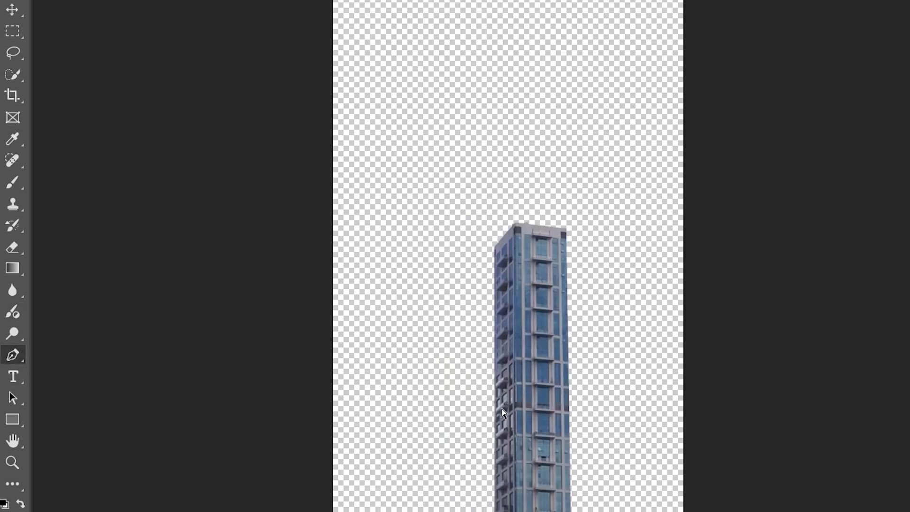
key("ctrl+plus")
key("ctrl+plus")
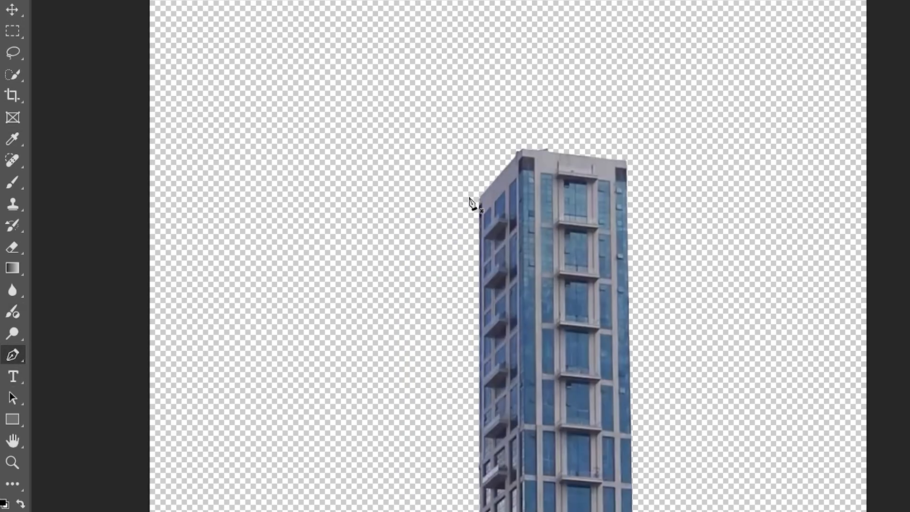
left_click(520, 132)
left_click(630, 135)
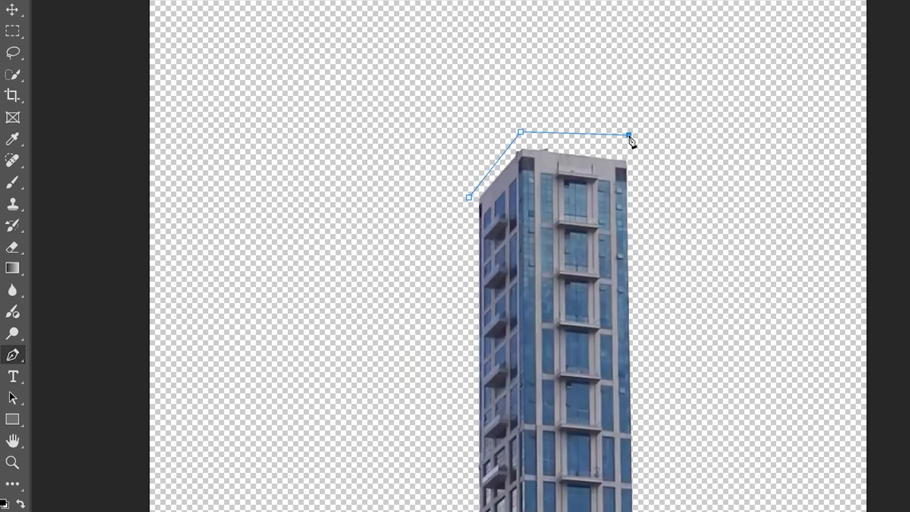
left_click(634, 437)
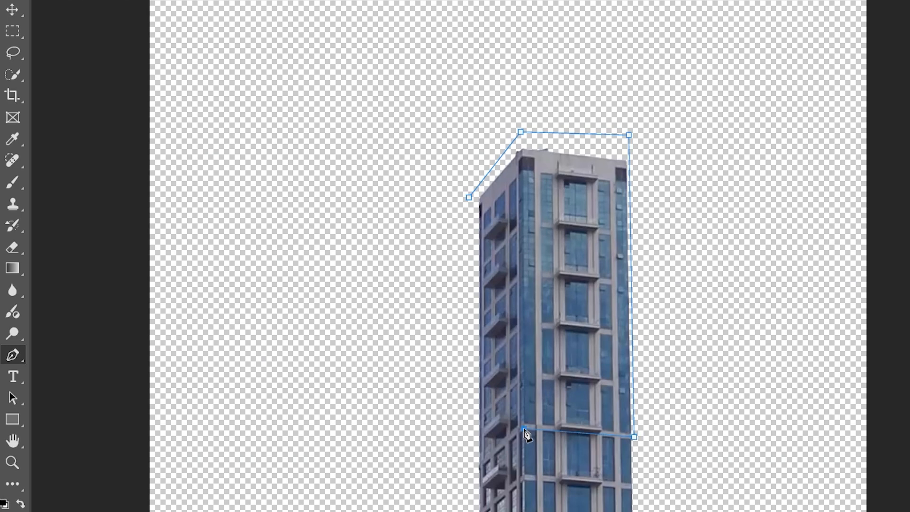
left_click(523, 428)
left_click(478, 467)
left_click(469, 198)
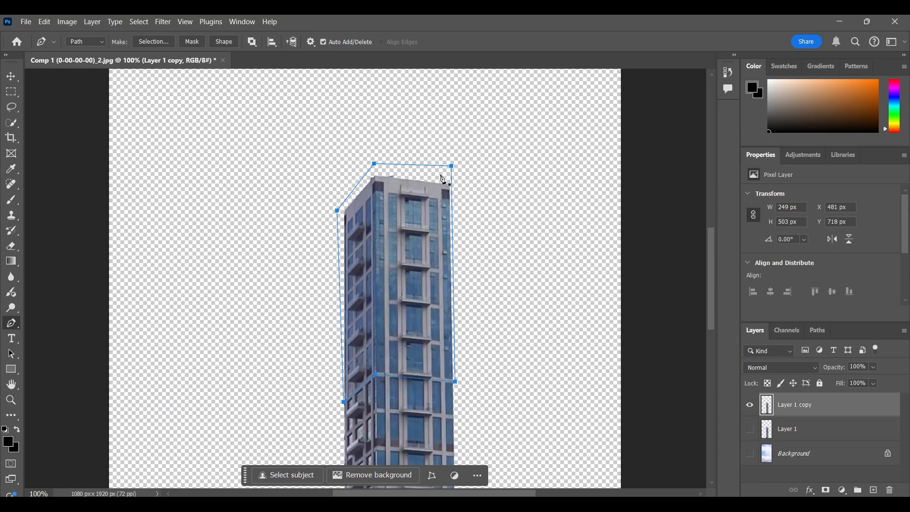
Step: Convert the path to a new selection with feather radius 0 and apply it as a layer mask on Layer 1 copy
right_click(399, 207)
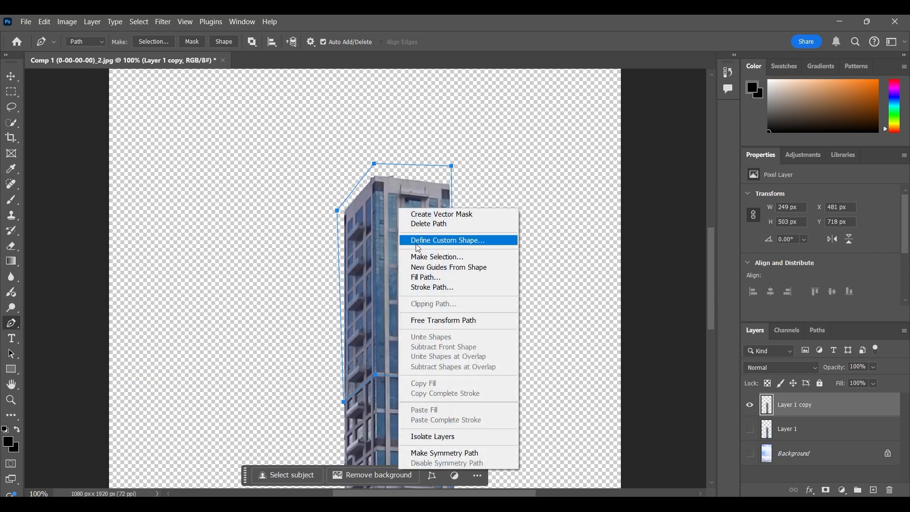
left_click(422, 257)
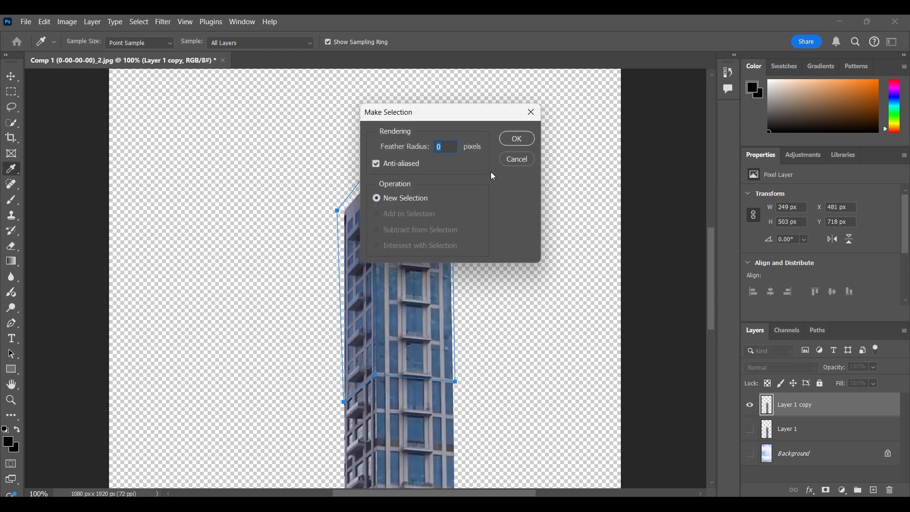
left_click(517, 139)
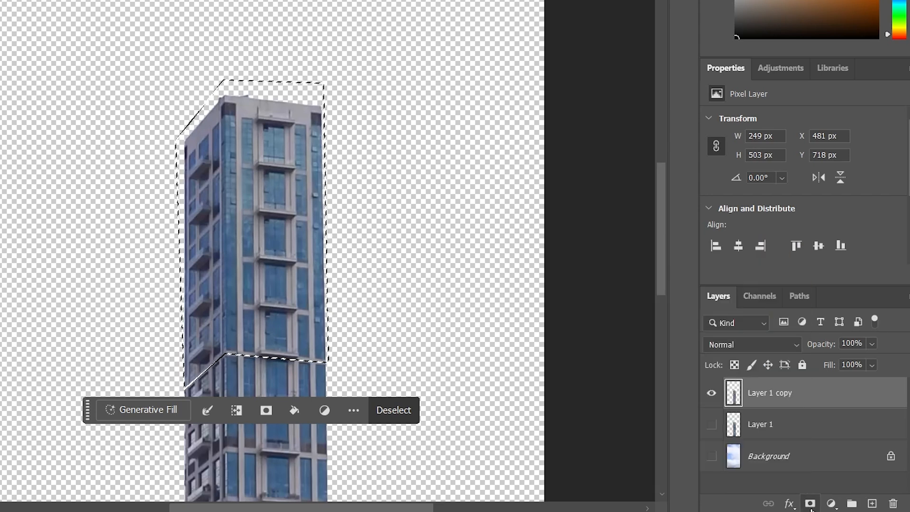
left_click(822, 494)
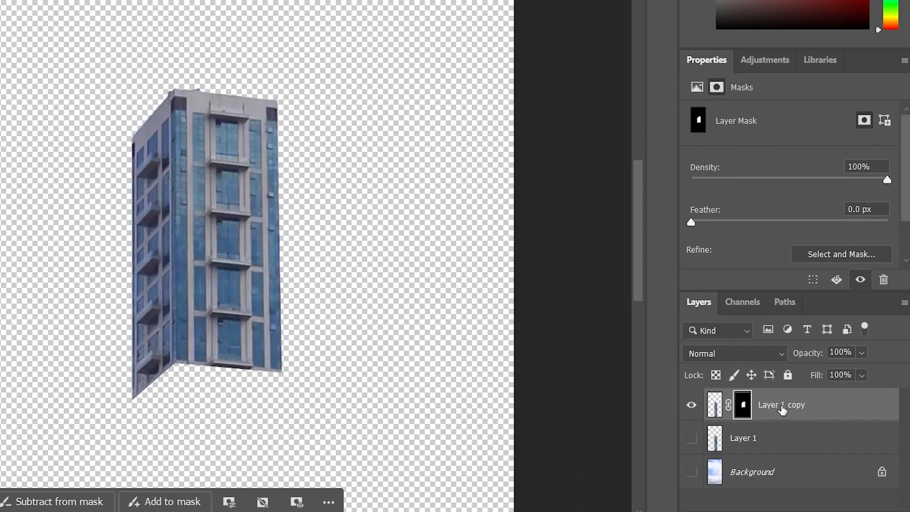
Step: Convert the masked Layer 1 copy to a smart object and rename it "split 1"
right_click(797, 394)
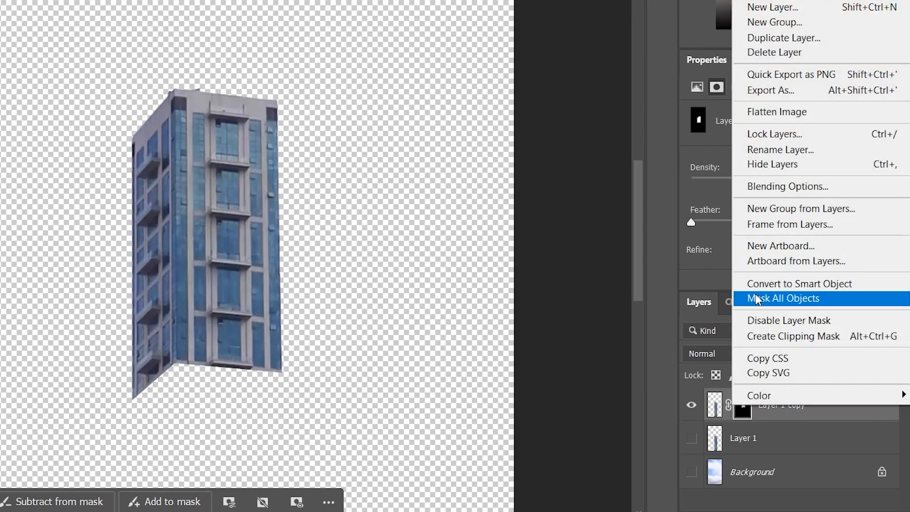
left_click(790, 284)
double_click(736, 411)
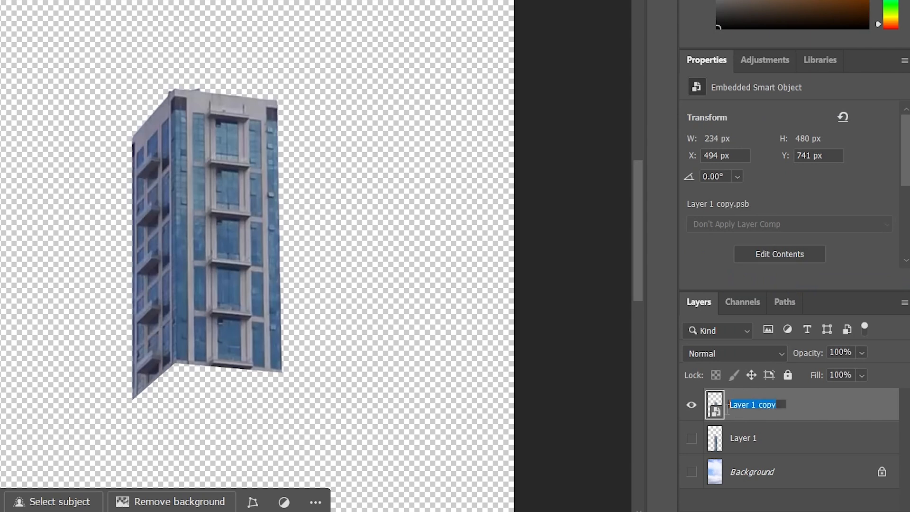
type("split 1")
key("Return")
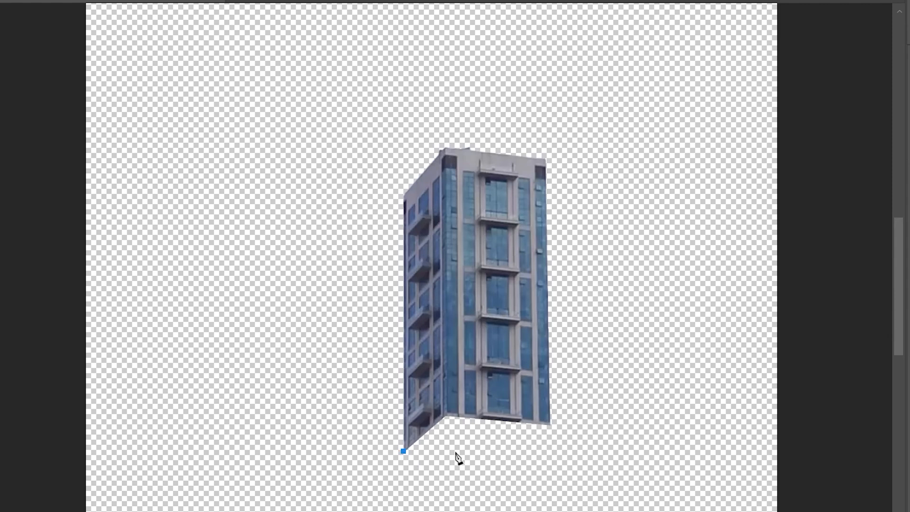
Step: Draw a four-point path across the open underside of split 1, turn it into a black shape and place it beneath split 1
left_click(458, 459)
left_click(549, 424)
left_click(447, 407)
left_click(403, 451)
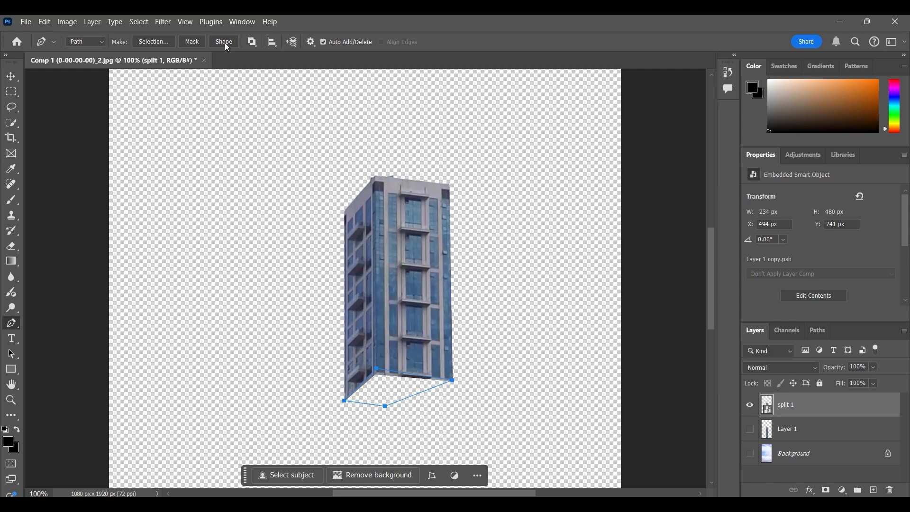
left_click(225, 42)
left_click_drag(814, 403, 820, 440)
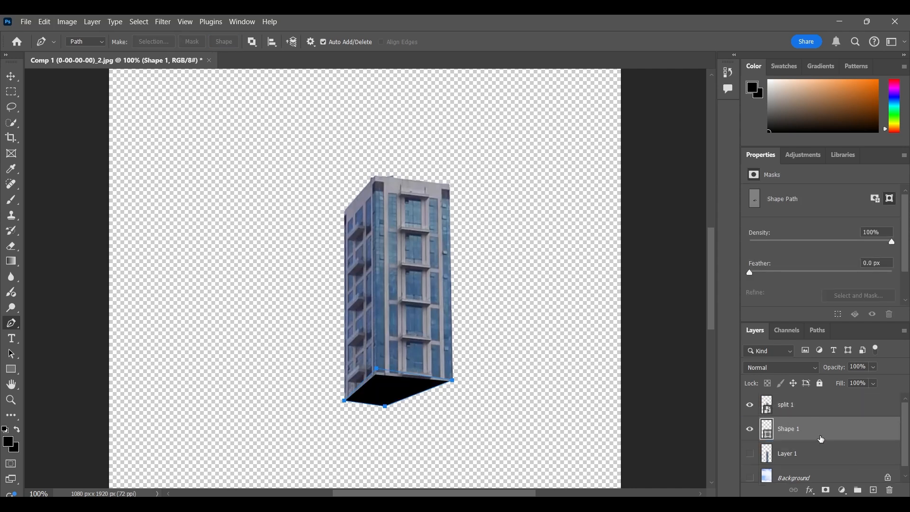
Step: Merge the split 1 layer with the black Shape 1 underside layer
left_click(819, 404, "shift")
right_click(820, 402)
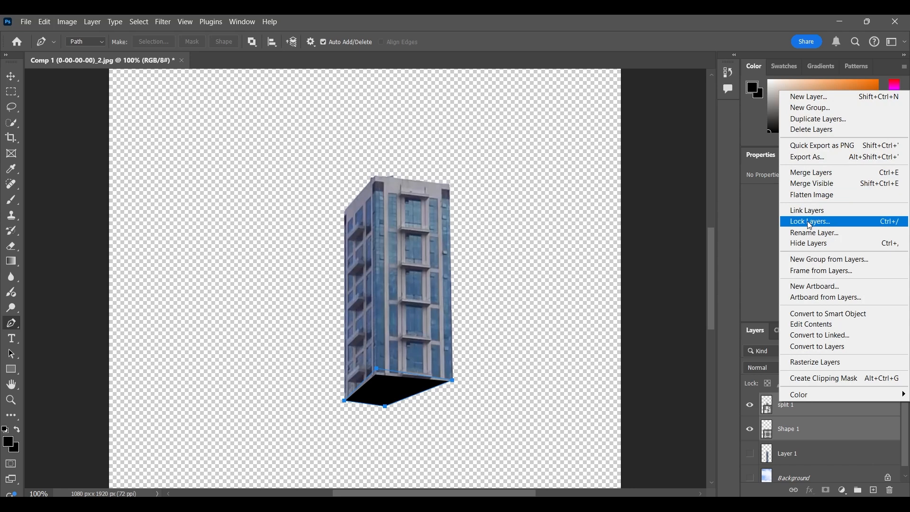
left_click(820, 173)
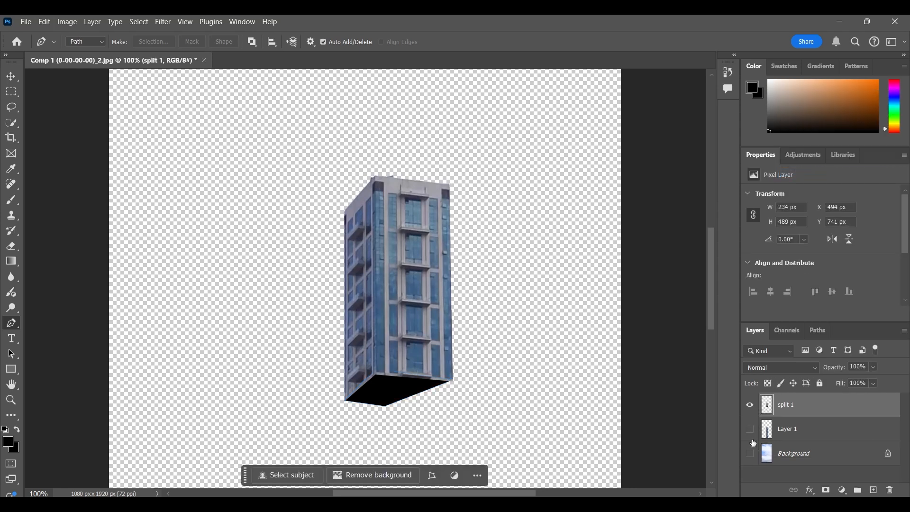
Step: Toggle split 1 to check it, show Layer 1 and duplicate it for the next building section
left_click(749, 406)
left_click(749, 406)
left_click(749, 429)
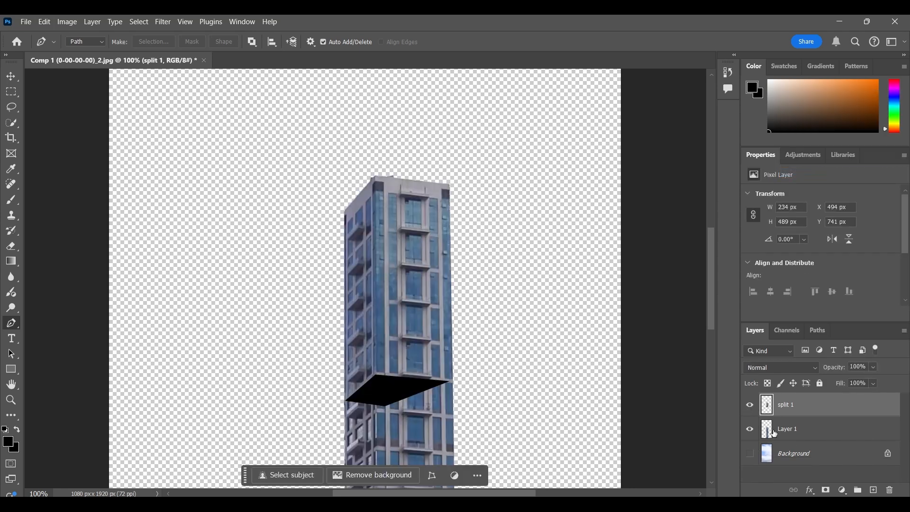
left_click(810, 430)
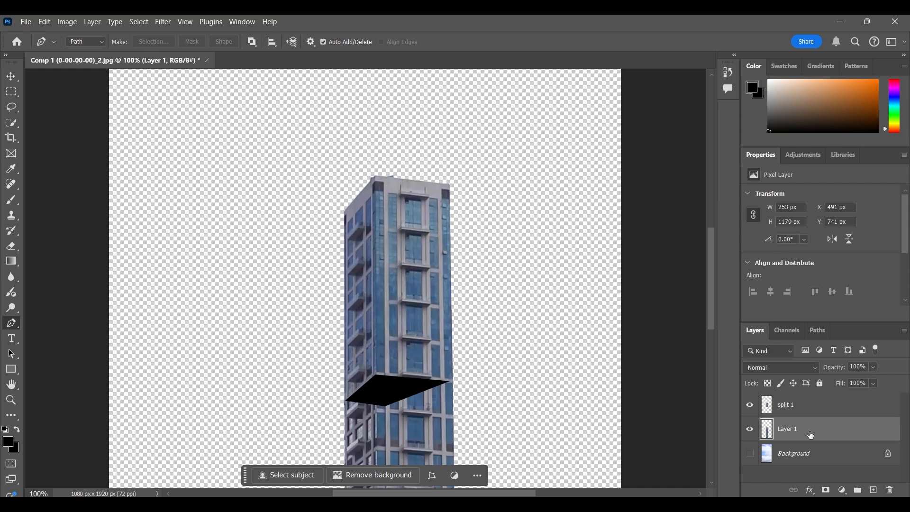
key("ctrl+j")
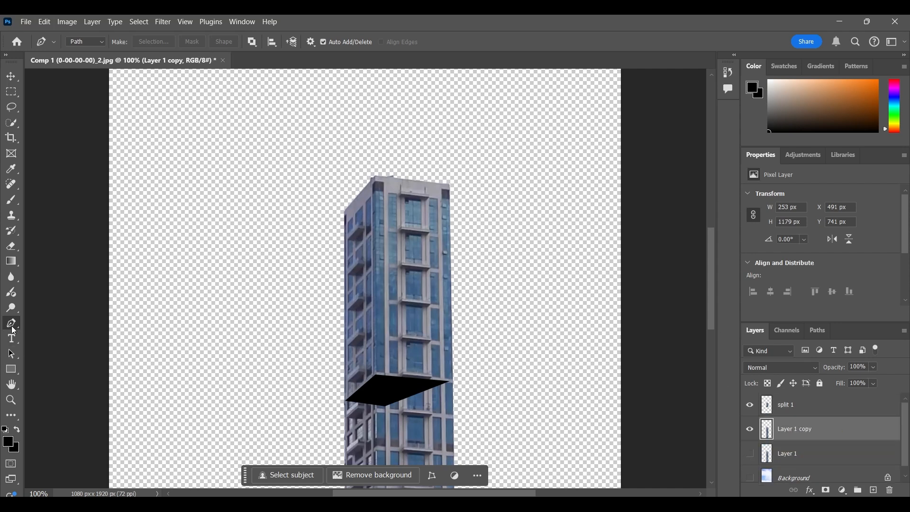
Step: Draw a closed Pen path around the building section directly below split 1, following the floor lines at its upper and lower edges
key("ctrl+plus")
left_click_drag(360, 366, 349, 66)
left_click(309, 213)
left_click(374, 161)
left_click(529, 173)
left_click_drag(539, 410, 536, 342)
left_click(532, 405)
left_click(373, 395)
left_click(308, 437)
left_click(305, 146)
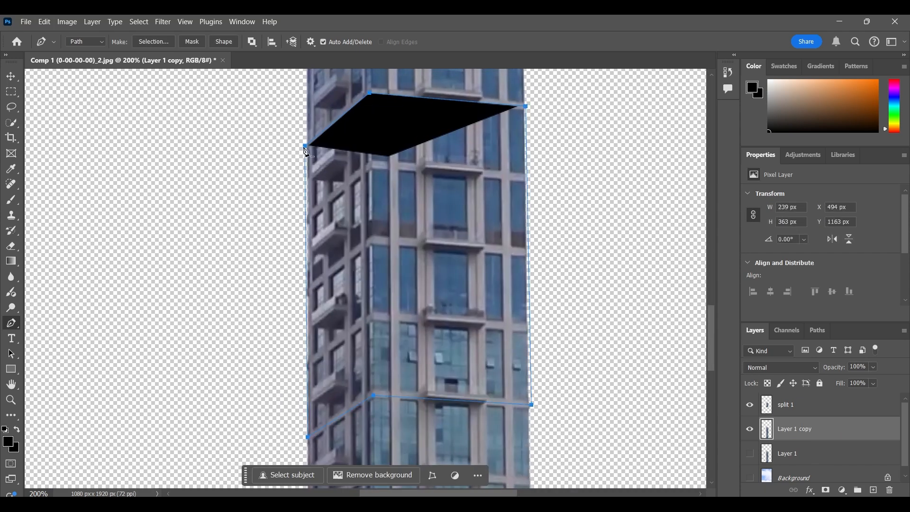
Step: Hide split 1, convert the path to a selection with feather radius 0 and mask Layer 1 copy with it
left_click(750, 407)
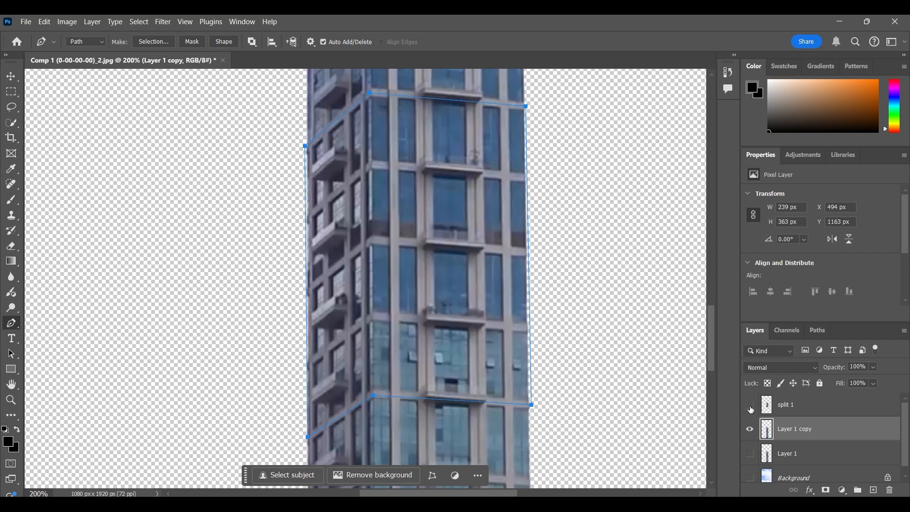
right_click(426, 205)
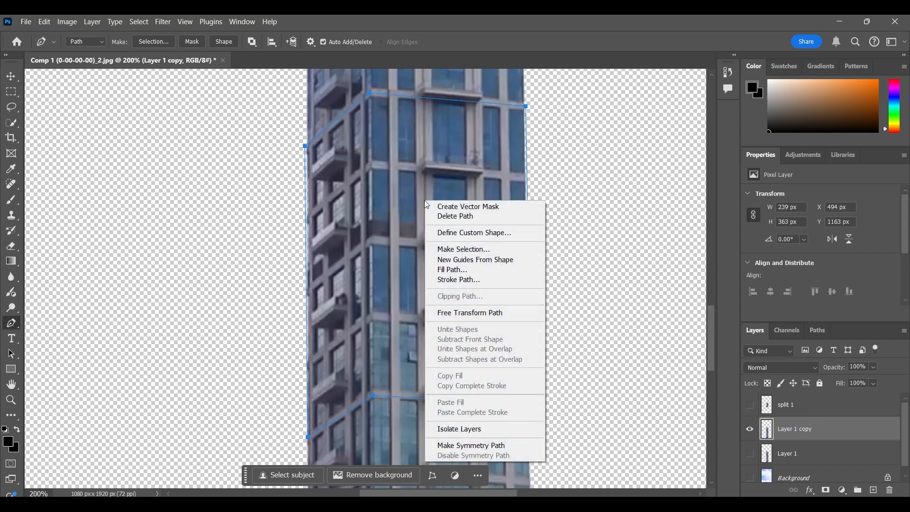
left_click(476, 249)
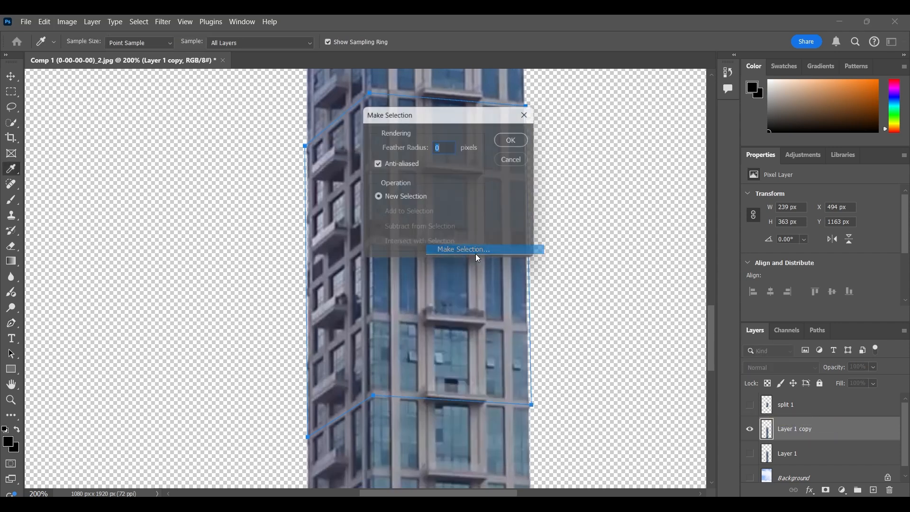
left_click(523, 141)
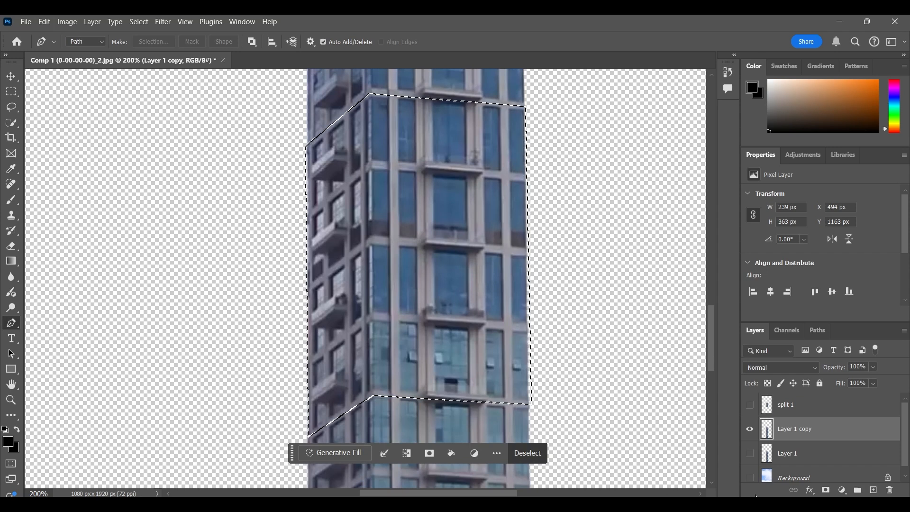
left_click(827, 491)
Step: Convert the masked Layer 1 copy holding the second building section to a smart object
key("ctrl+minus")
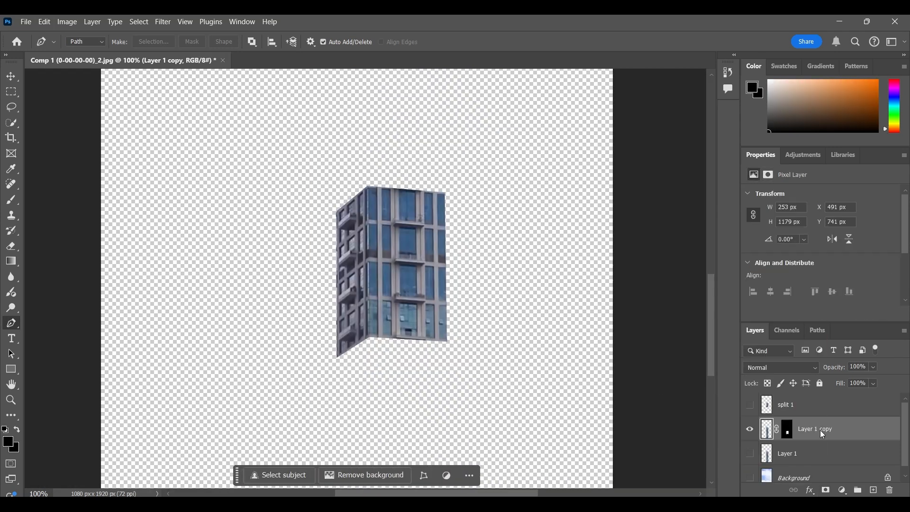
right_click(822, 433)
left_click(804, 339)
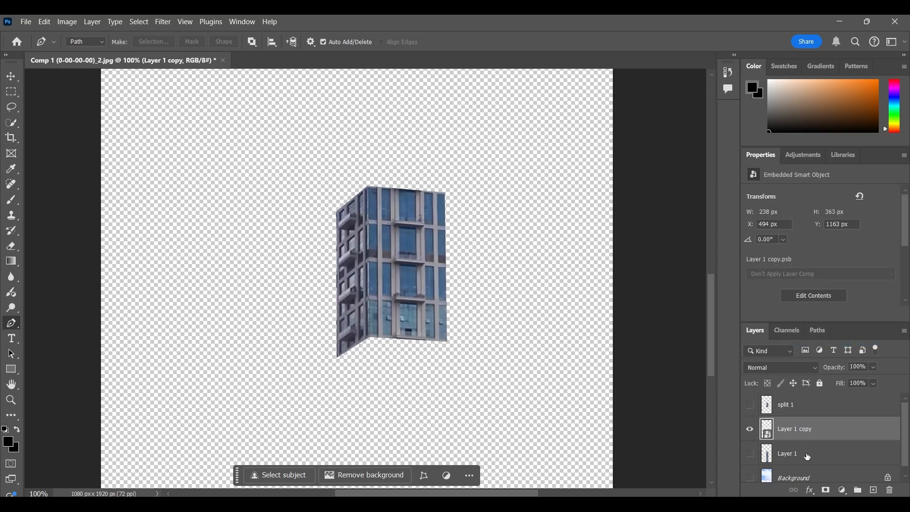
Step: Add a new layer beneath Layer 1 copy and draw a four-point black shape closing the second section's underside
left_click(874, 493)
left_click_drag(797, 439, 799, 461)
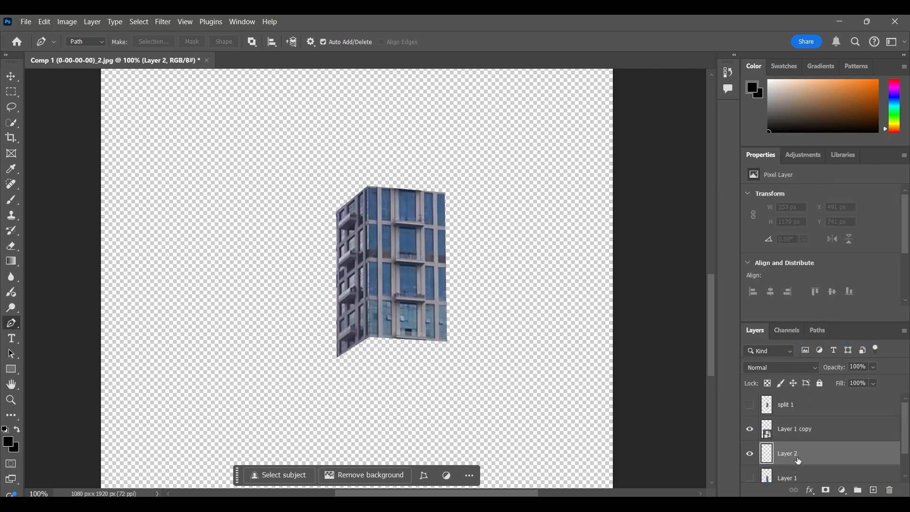
left_click(337, 358)
left_click(376, 364)
left_click(447, 340)
left_click(369, 326)
left_click(226, 42)
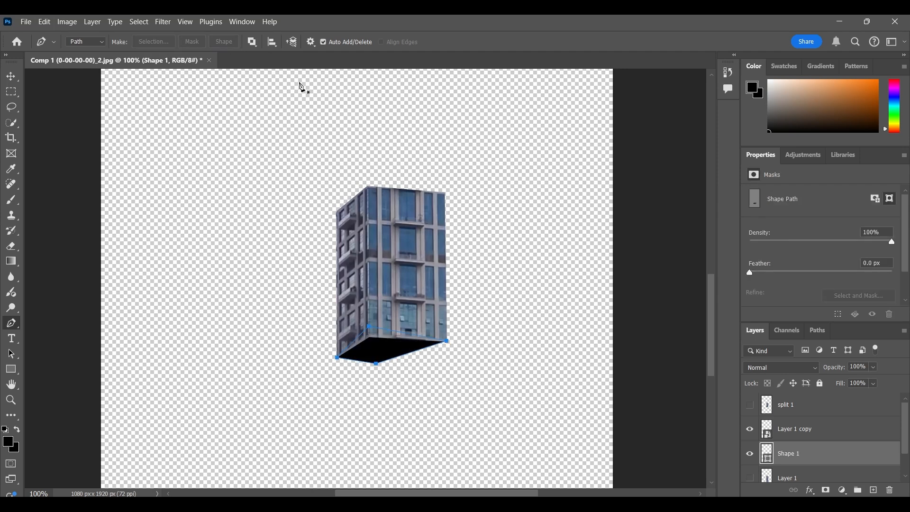
Step: Merge Layer 1 copy with its black Shape 1 underside and name the merged layer split 2
left_click(798, 431, "shift")
right_click(798, 431)
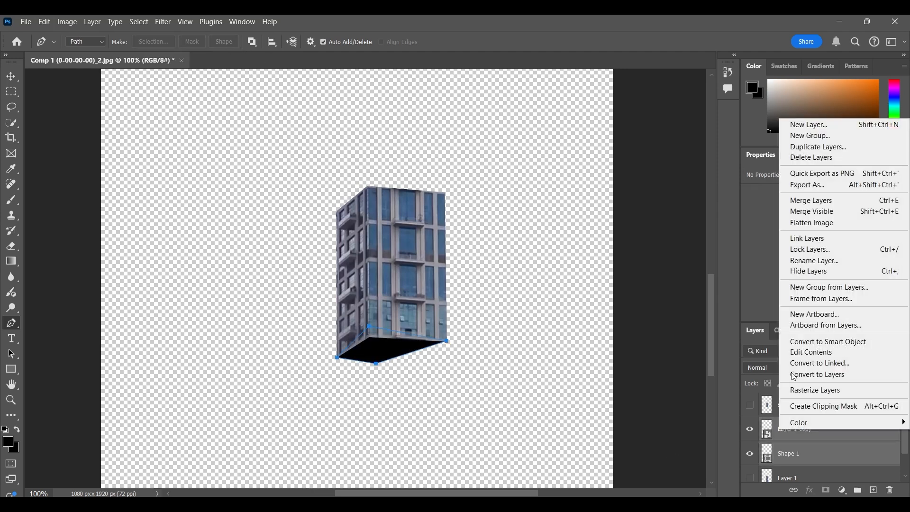
left_click(805, 208)
double_click(791, 429)
key("Return")
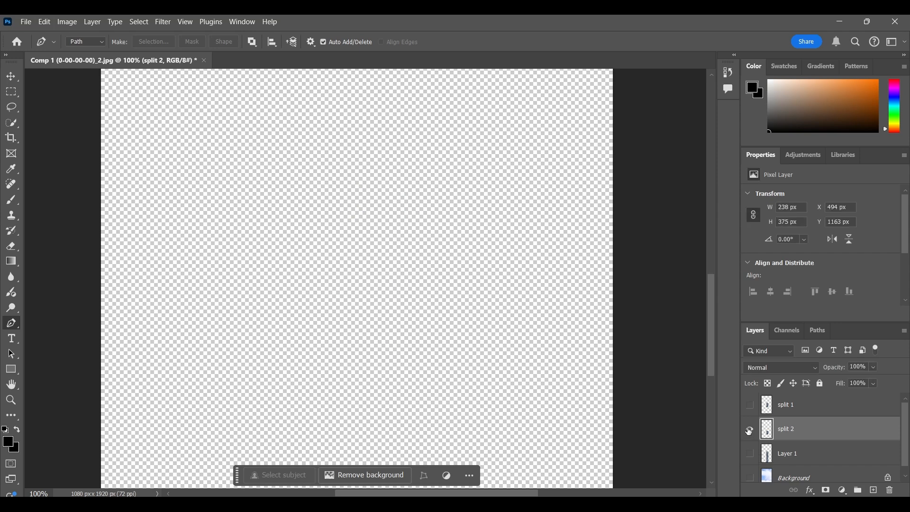
Step: Duplicate Layer 1 beneath split 2 and hide the original Layer 1
left_click(750, 454)
left_click(796, 458)
key("ctrl+j")
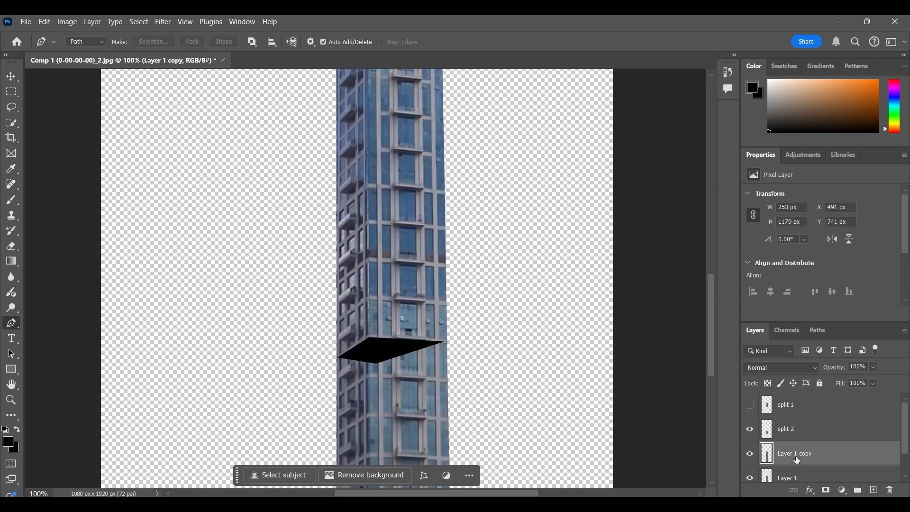
left_click(750, 478)
Step: Draw a closed Pen path around the remaining lower building section, following the top edge of split 2's black underside
key("ctrl+plus")
left_click_drag(307, 437, 292, 119)
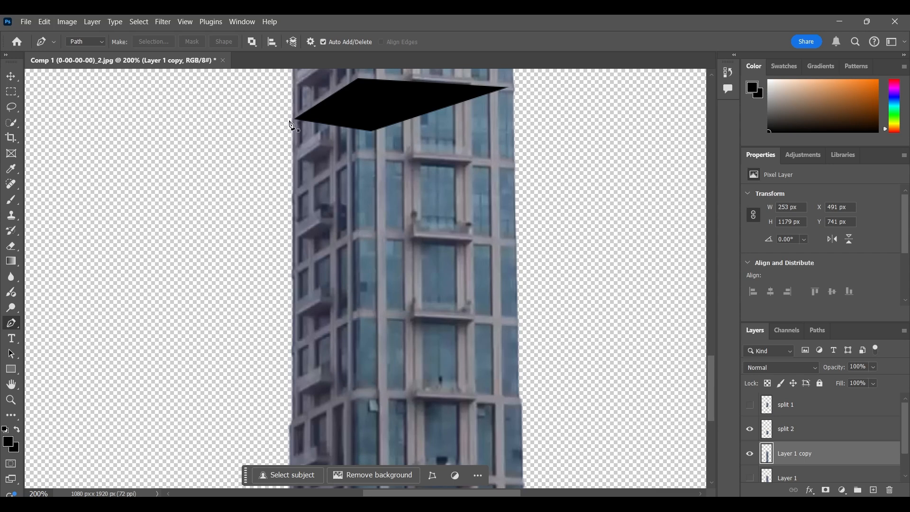
left_click(291, 119)
left_click(358, 78)
left_click(515, 87)
left_click_drag(546, 314, 521, 166)
left_click(507, 347)
left_click(258, 349)
scroll(256, 167, "up", 5)
left_click_drag(423, 270, 440, 247)
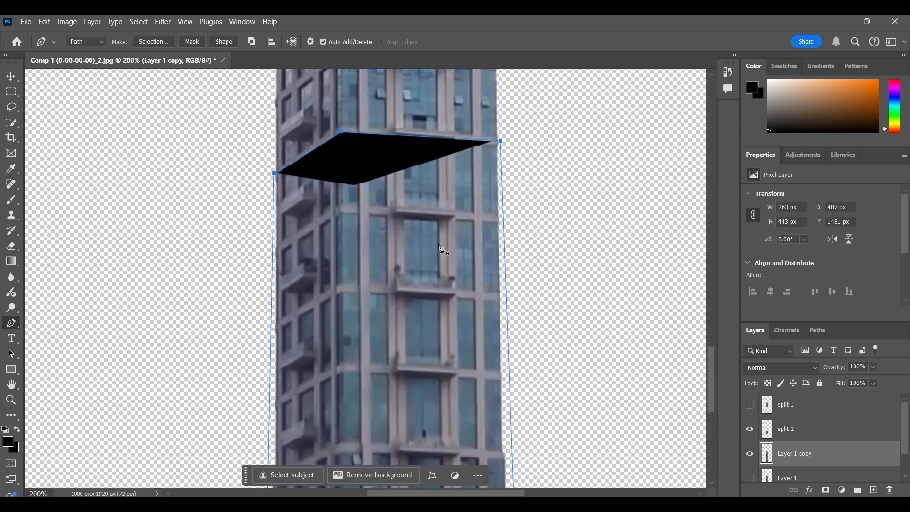
Step: Hide split 2, convert the path to a selection with feather radius 0 and mask Layer 1 copy with it
left_click(750, 429)
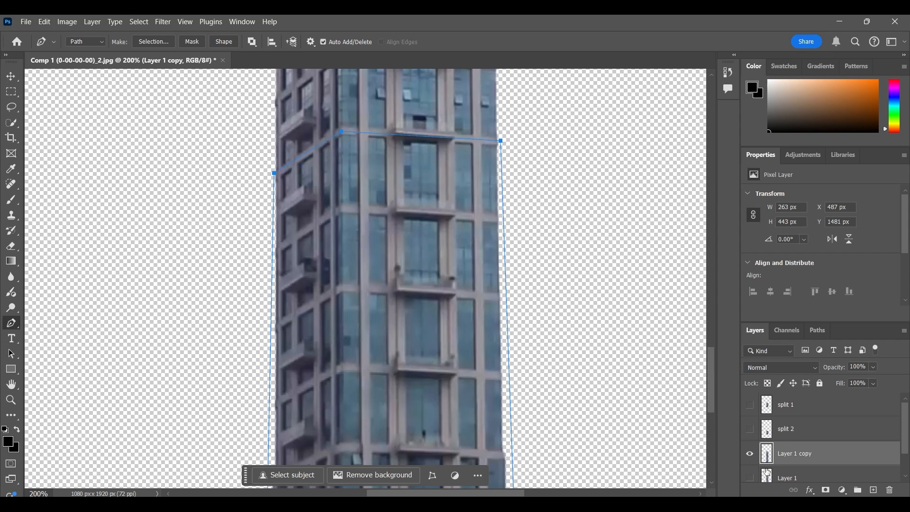
right_click(340, 227)
left_click(387, 269)
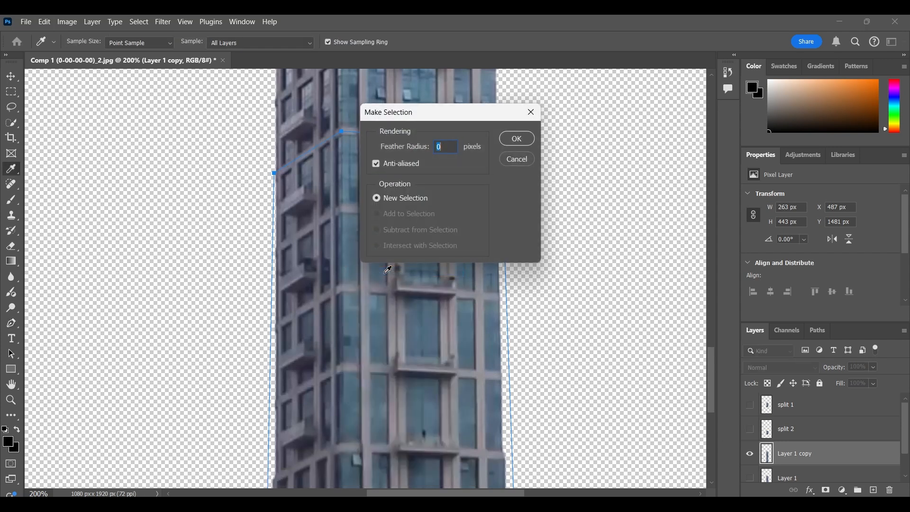
left_click(517, 138)
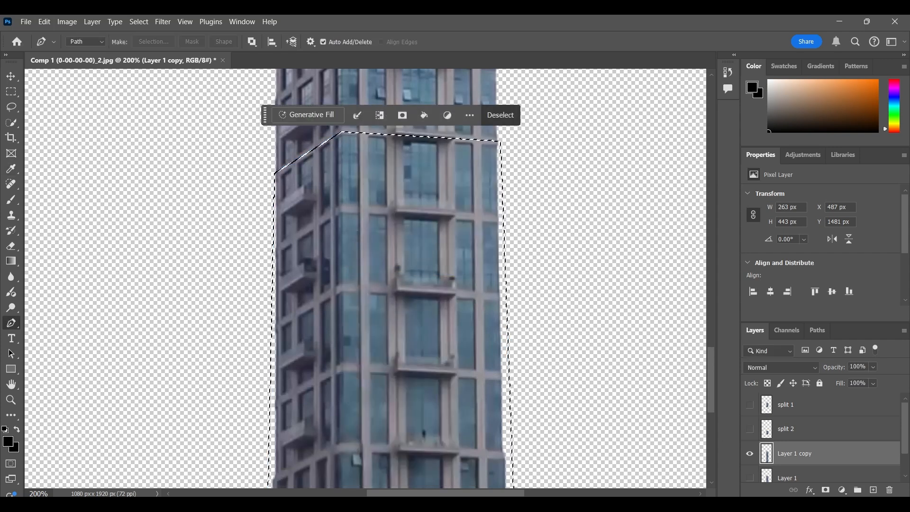
left_click(827, 491)
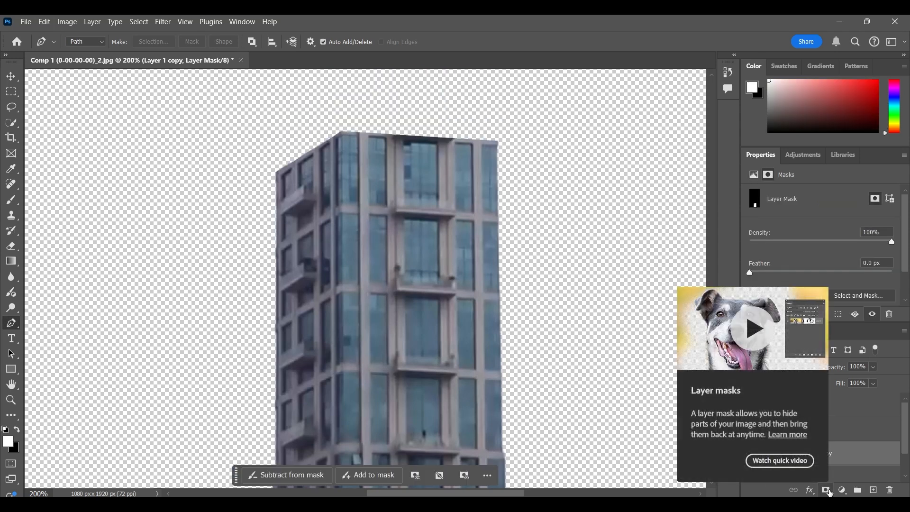
Step: Convert the masked Layer 1 copy to a smart object and rename it split 3
right_click(818, 453)
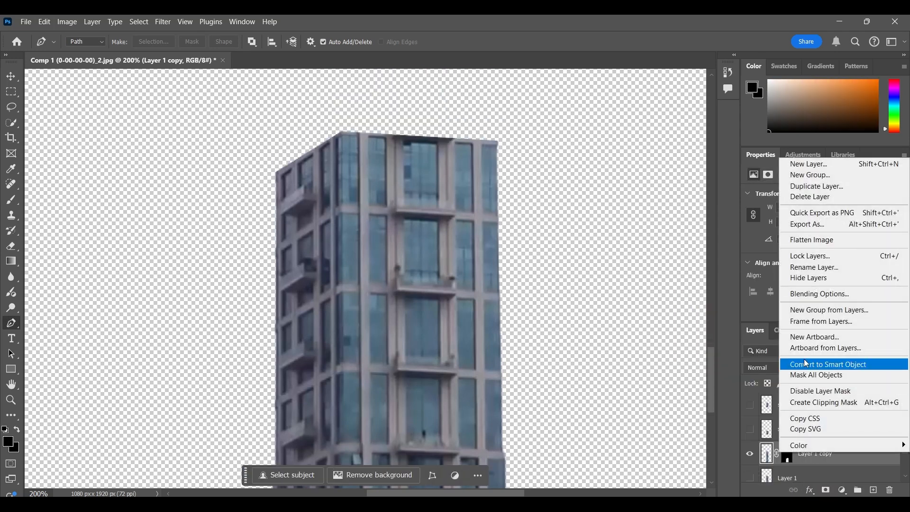
left_click(808, 369)
double_click(800, 453)
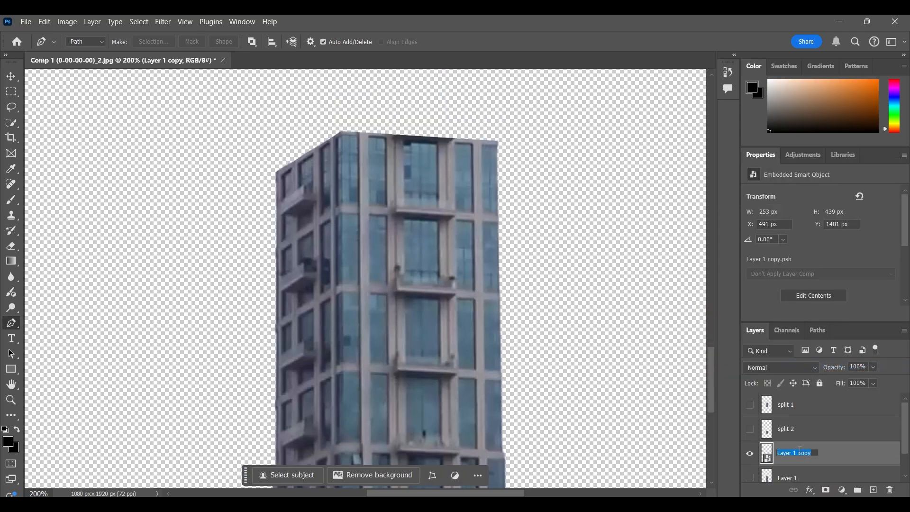
type("split 3")
key("Return")
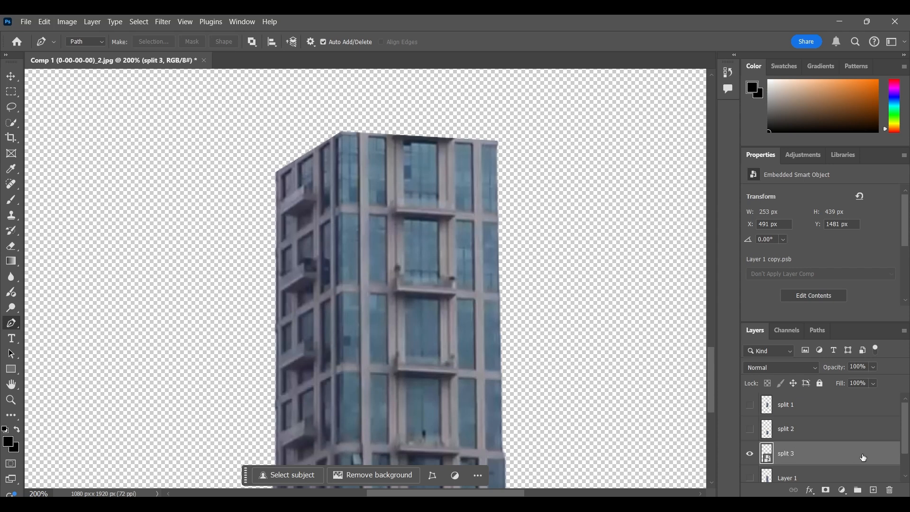
Step: Show split 1 and split 2, and reorder the sections with split 3 on top, split 2 below it and split 1 lowest
left_click_drag(750, 429, 750, 405)
key("ctrl+minus")
key("ctrl+minus")
key("ctrl+minus")
left_click_drag(455, 140, 484, 232)
left_click_drag(791, 451, 788, 394)
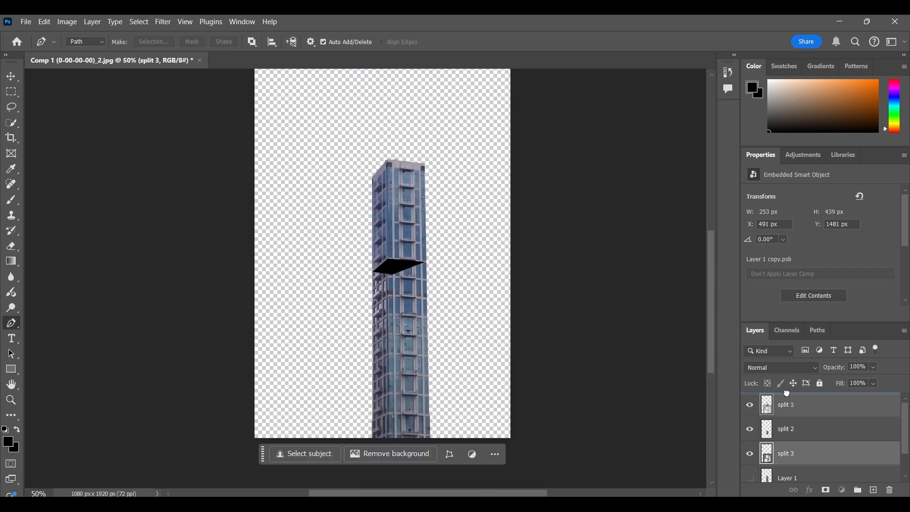
left_click_drag(805, 459, 805, 428)
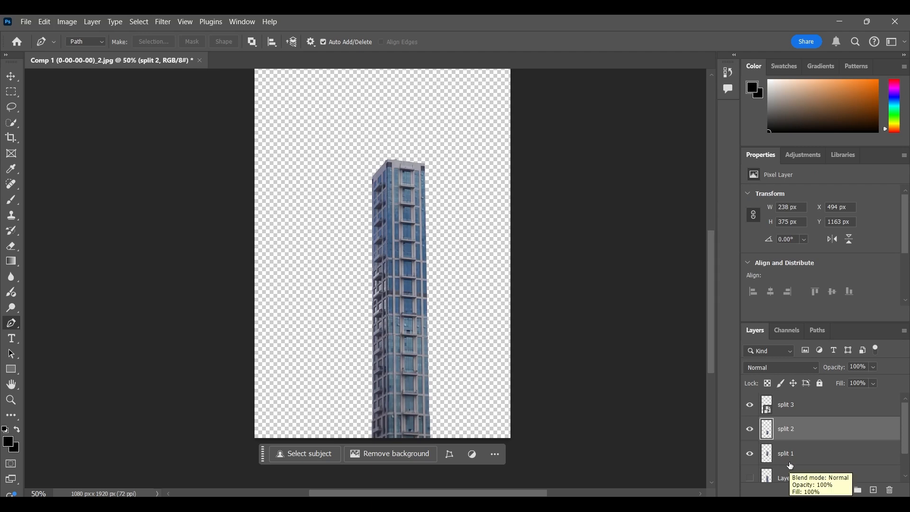
Step: Show the Background sky layer and hide split 1, split 2 and split 3
scroll(791, 466, "down", 2)
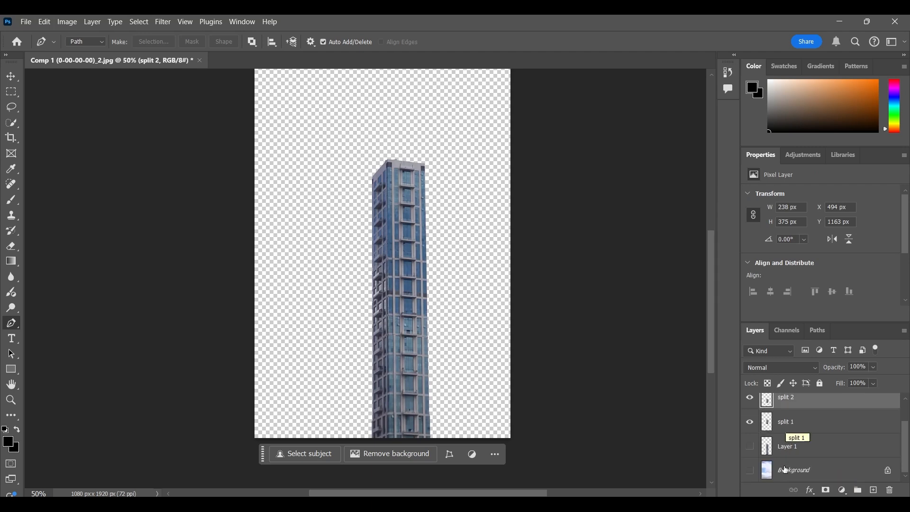
left_click(753, 473)
scroll(828, 462, "up", 2)
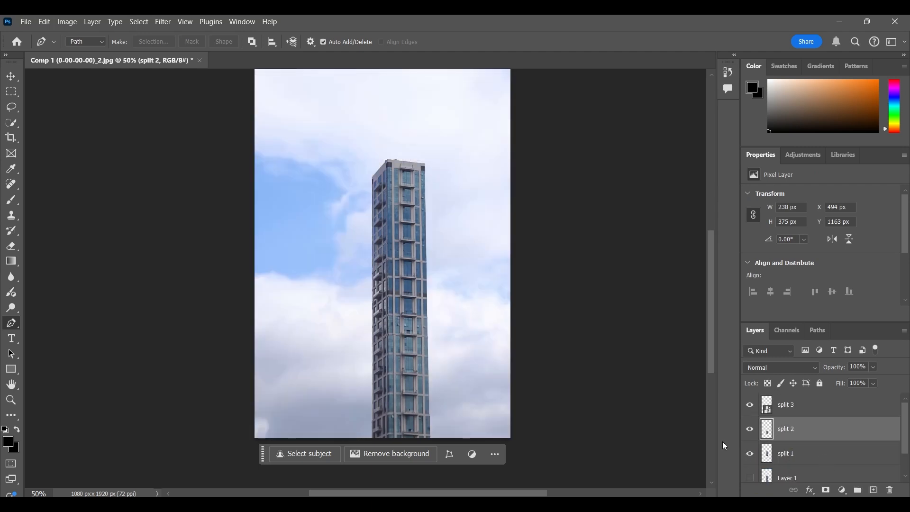
left_click_drag(750, 429, 750, 406)
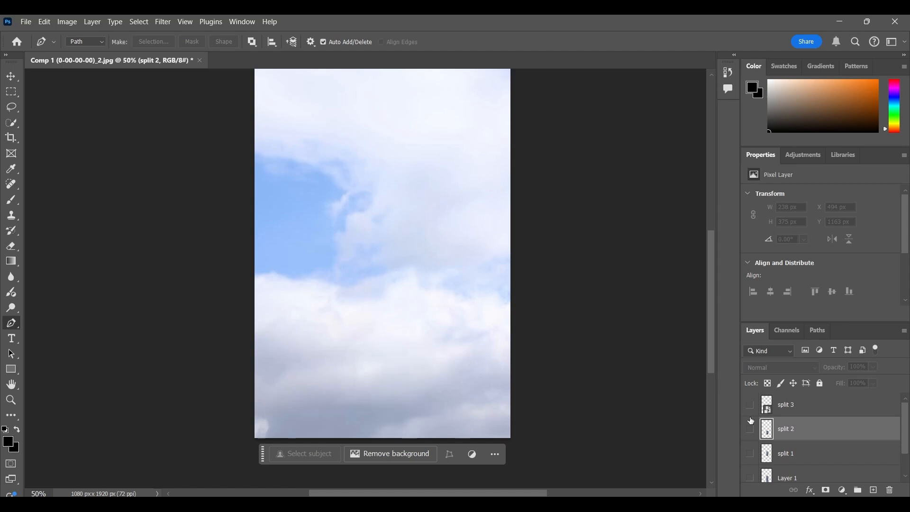
Step: Export the empty sky with Save for Web as a PNG-24 named sky-bg
left_click(20, 24)
mouse_move(95, 222)
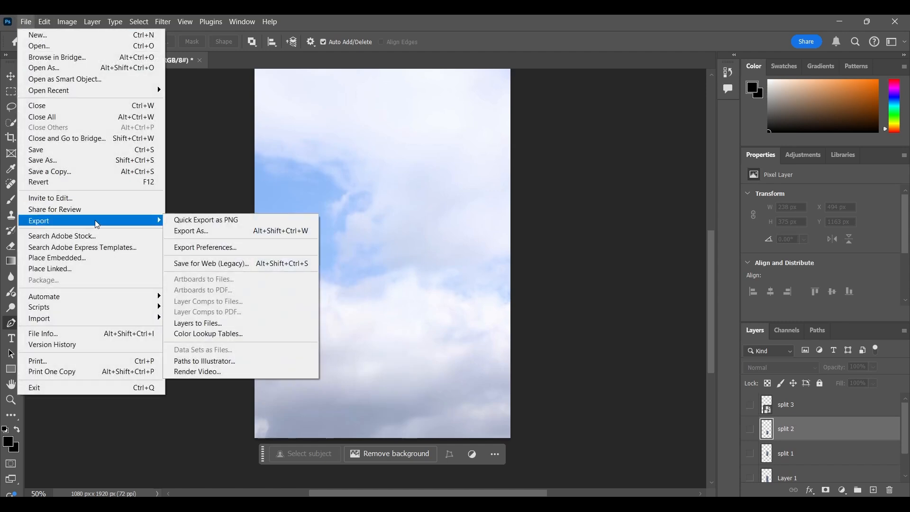
left_click(239, 264)
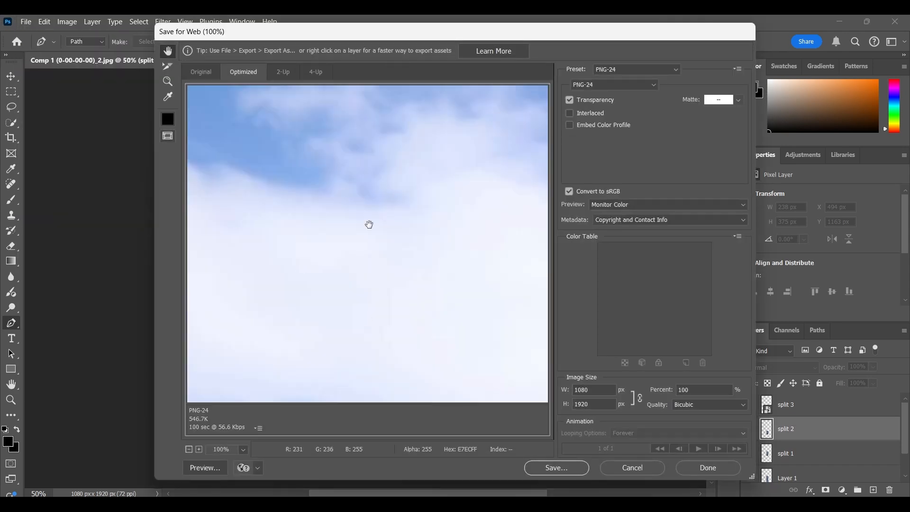
left_click(557, 467)
type("sky")
key("Return")
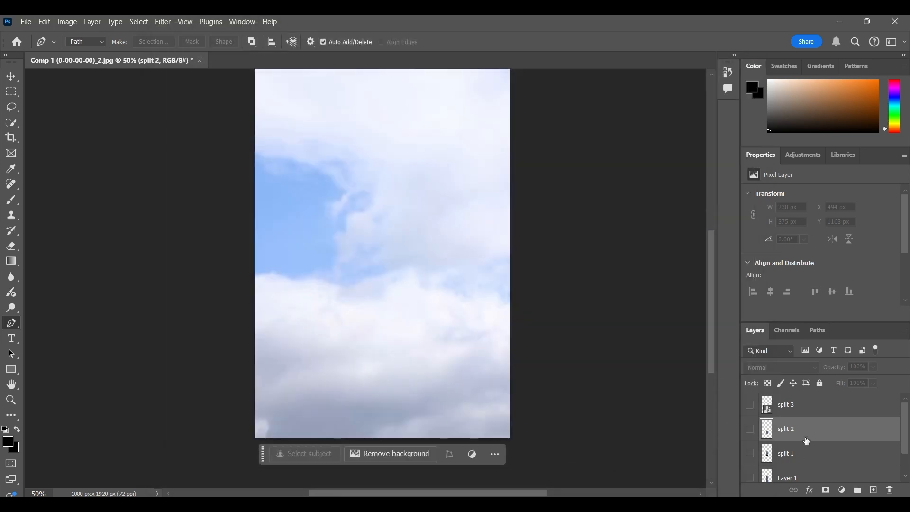
Step: Show only the split 1 layer and export it with Save for Web as a transparent PNG-24 named split 1
scroll(806, 442, "down", 2)
left_click(750, 470)
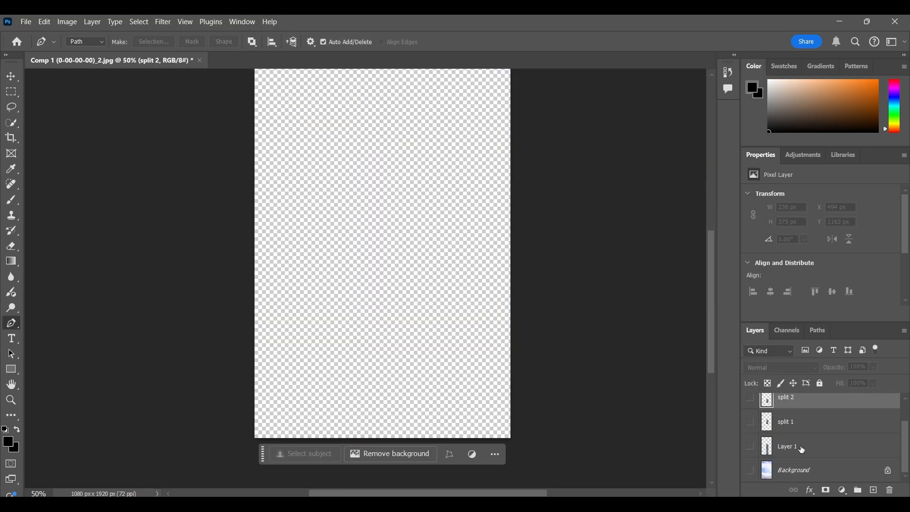
left_click(750, 422)
left_click(26, 22)
mouse_move(102, 222)
left_click(243, 263)
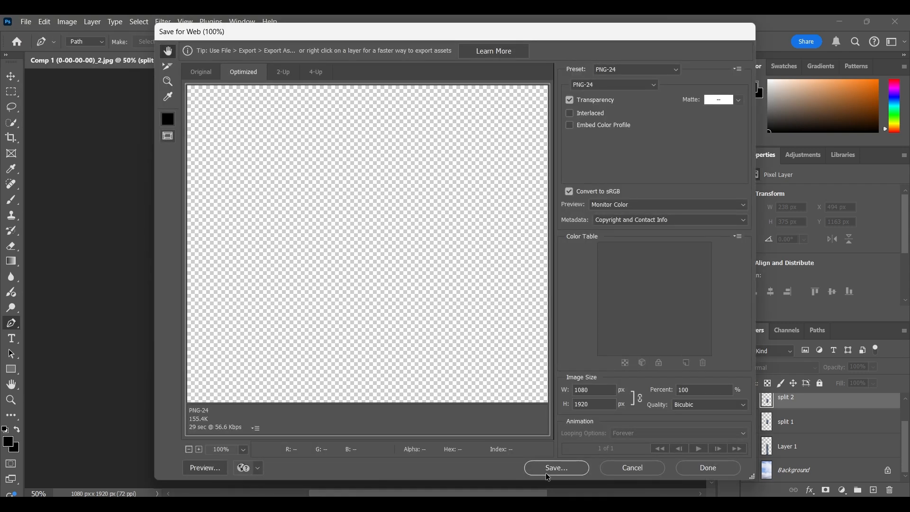
left_click(551, 469)
type("split 1")
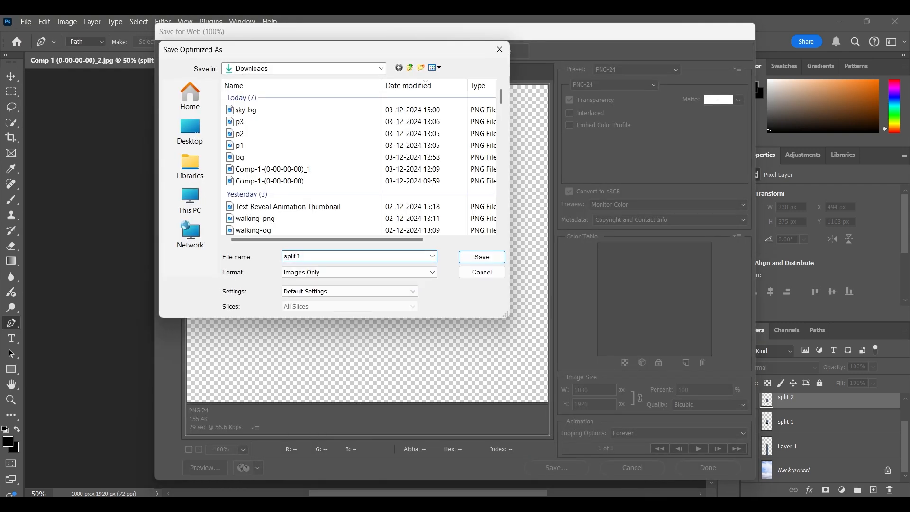
left_click(481, 257)
Step: Export the split 2 section with Save for Web as a transparent PNG-24 named split-2
left_click(25, 22)
left_click(212, 264)
left_click(551, 469)
type("split-2")
left_click(482, 256)
Step: Leave only the split 3 section visible and export it with Save for Web as a transparent PNG-24 named split-3
left_click(749, 421)
left_click(750, 398)
left_click(26, 22)
mouse_move(159, 223)
left_click(212, 263)
left_click(560, 469)
type("split-3")
left_click(482, 257)
Step: Switch to the Downloads folder in File Explorer and select the sky-bg, split-1, split-2 and split-3 images
key("alt+Tab")
left_click(331, 143)
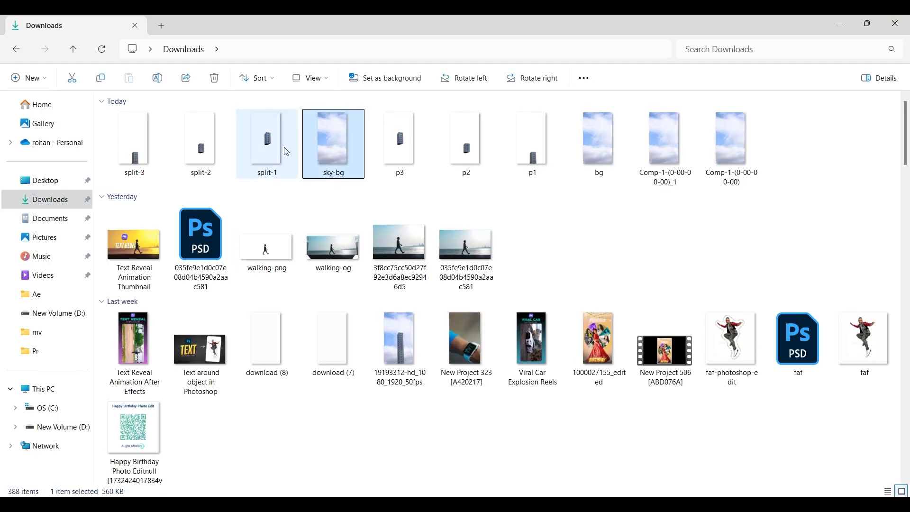
left_click(155, 152, "shift")
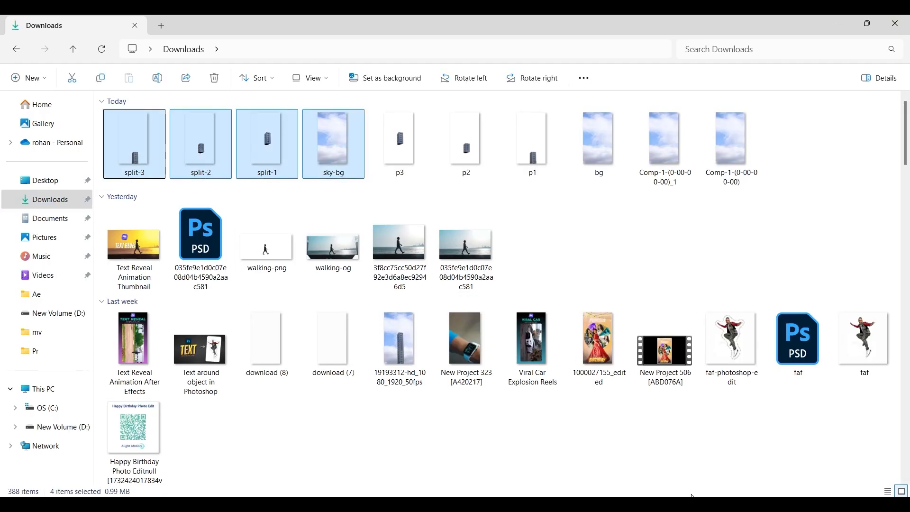
Step: Switch to After Effects and create a project folder named images
key("alt+Tab")
left_click(109, 355)
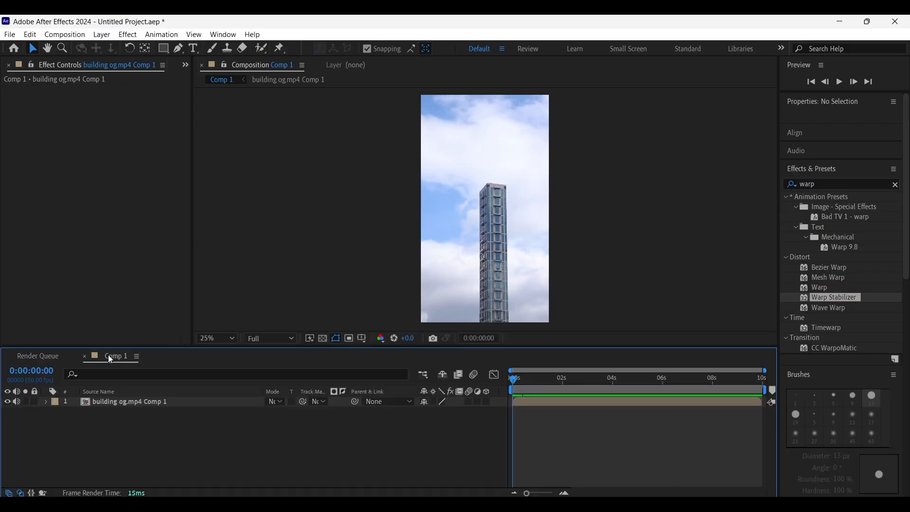
left_click(185, 64)
left_click(197, 78)
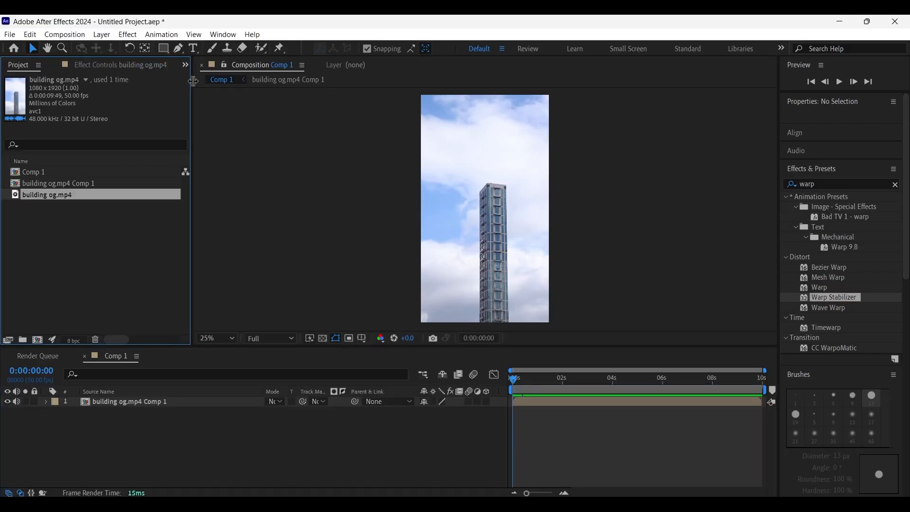
right_click(43, 242)
left_click(83, 258)
type("imag")
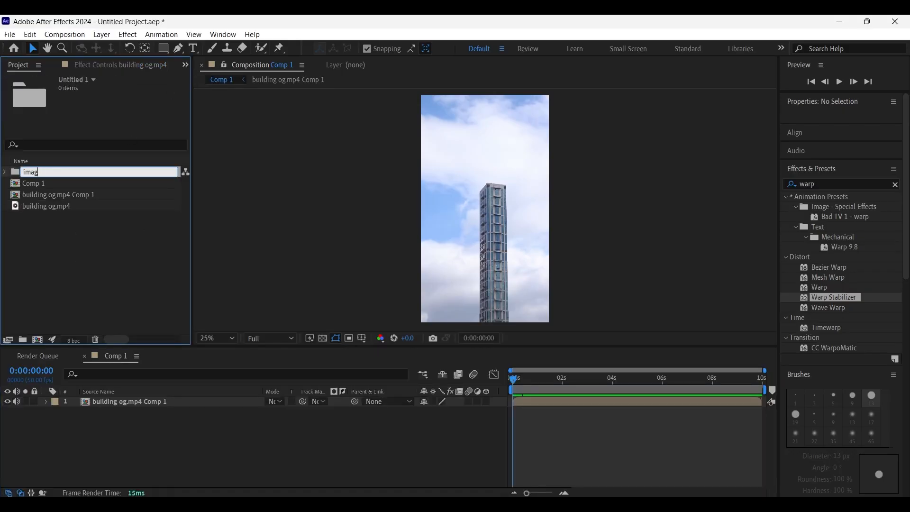
type("es")
key("Return")
Step: Import the four selected PNG files from File Explorer into the images folder of the After Effects project
key("alt+Tab")
left_click_drag(263, 153, 37, 178)
left_click(71, 309)
Step: Save the project as split building ae
key("ctrl+s")
type("split building ae")
key("Return")
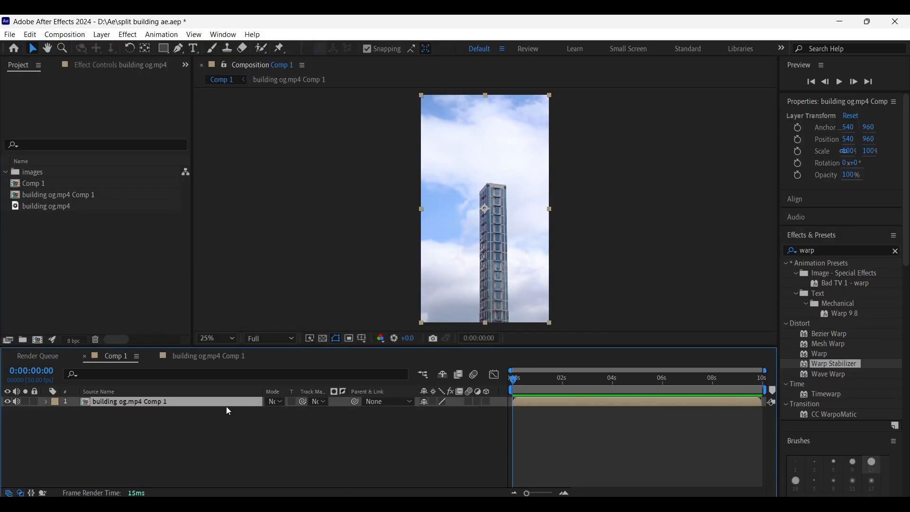
Step: Start motion tracking on the building og.mp4 Comp 1 layer and place Track Point 1 on the building's upper front corner
scroll(785, 303, "down", 10)
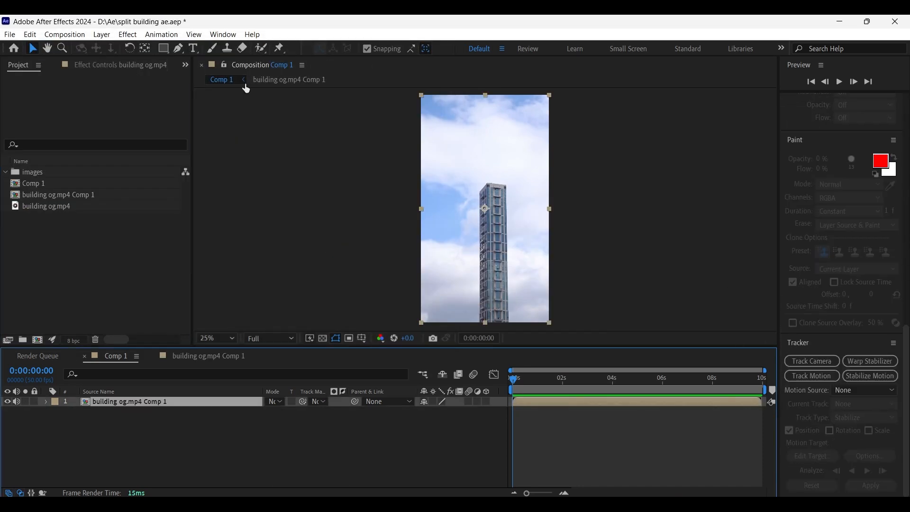
left_click(224, 35)
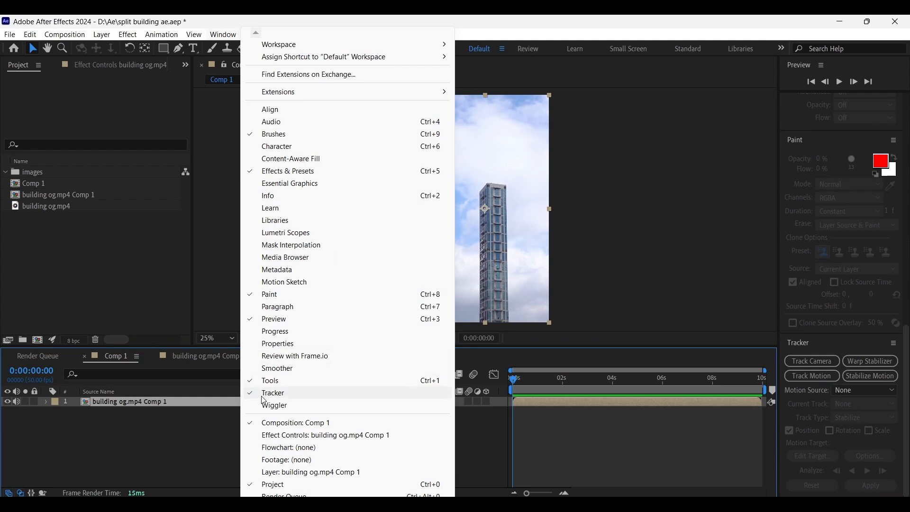
left_click(295, 16)
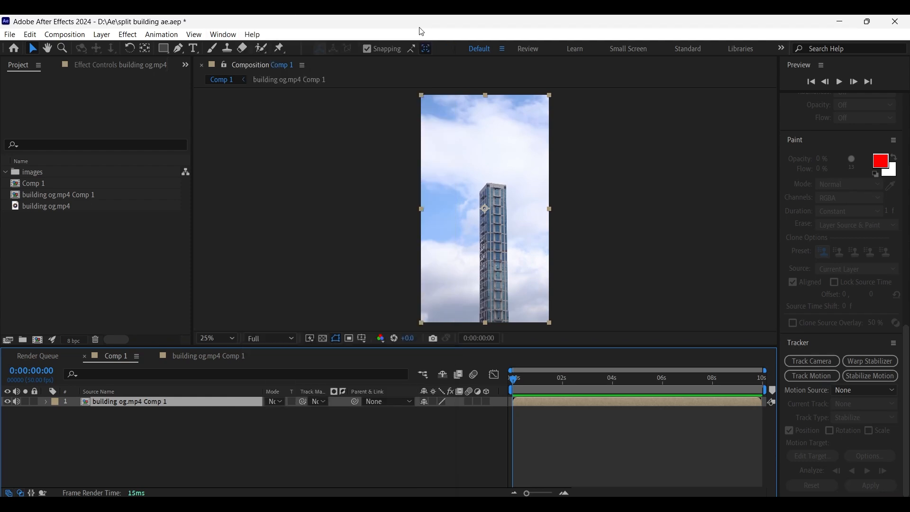
left_click(810, 378)
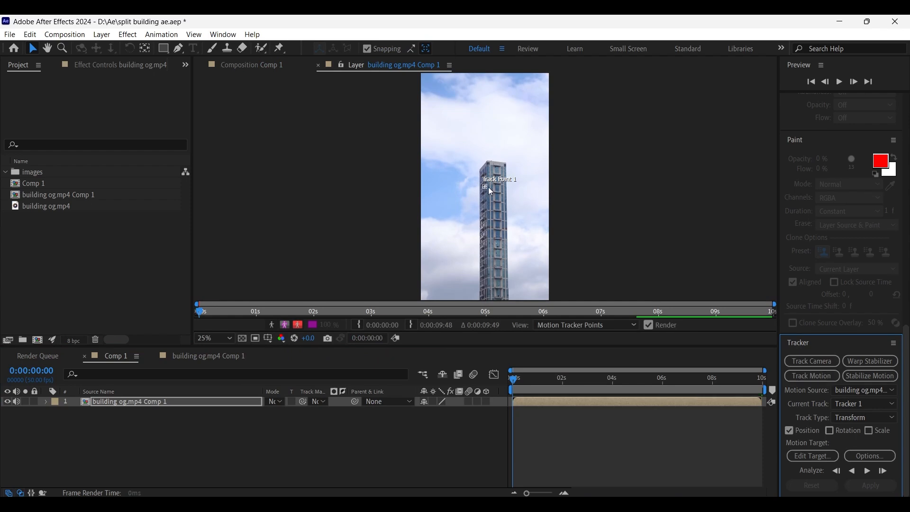
scroll(489, 191, "up", 6)
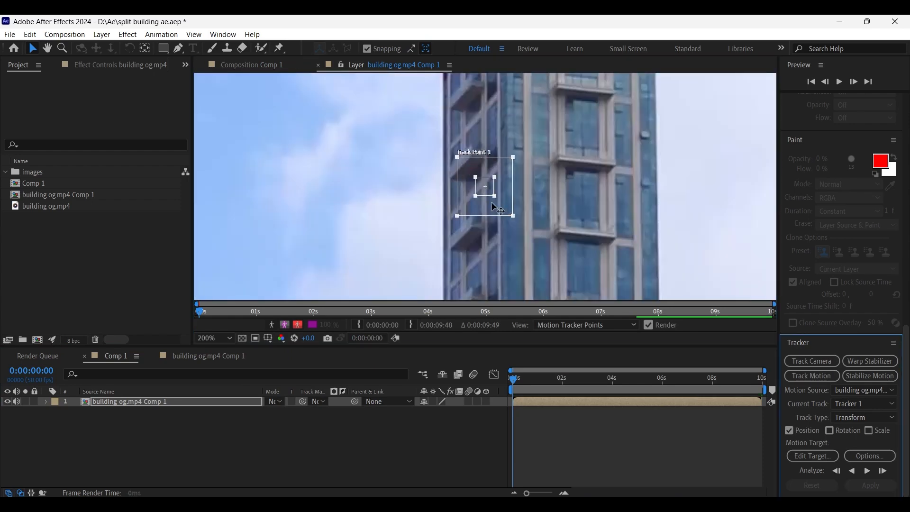
left_click_drag(493, 192, 501, 113)
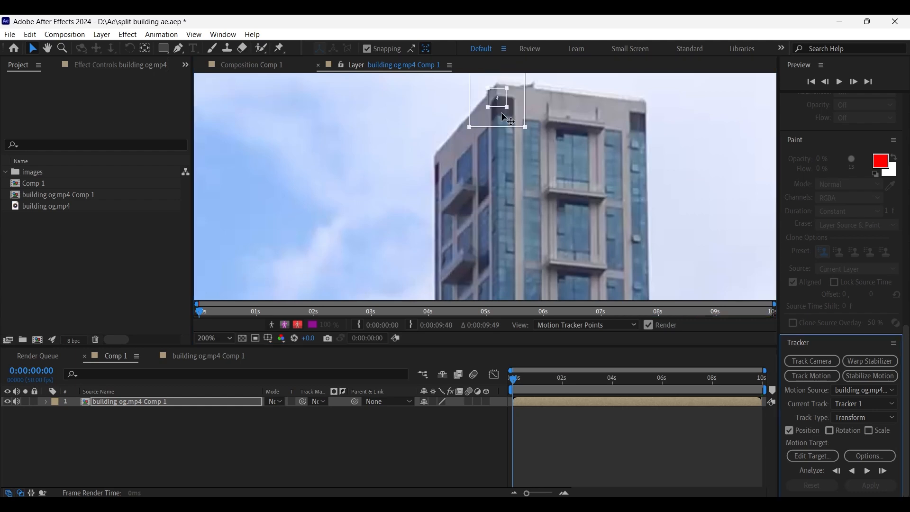
Step: Analyze Track Point 1 forward through the whole clip and add a null object to Comp 1
left_click(867, 472)
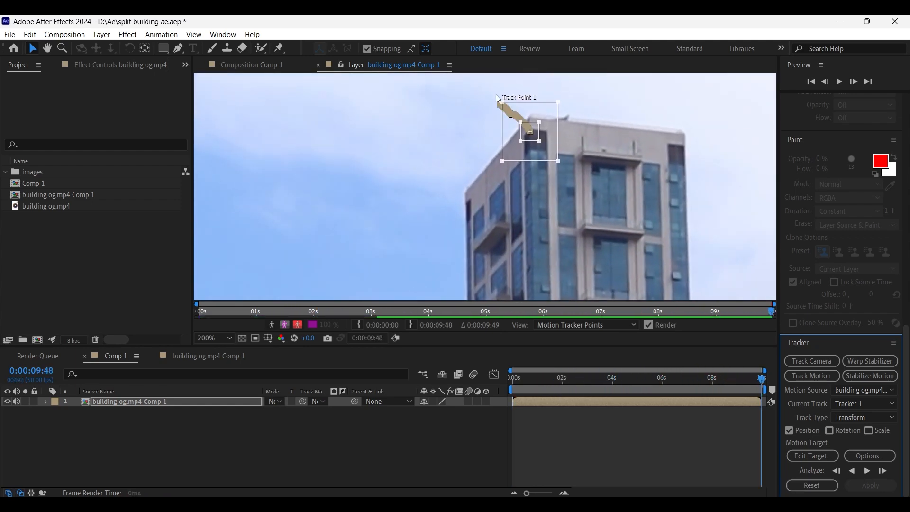
right_click(150, 450)
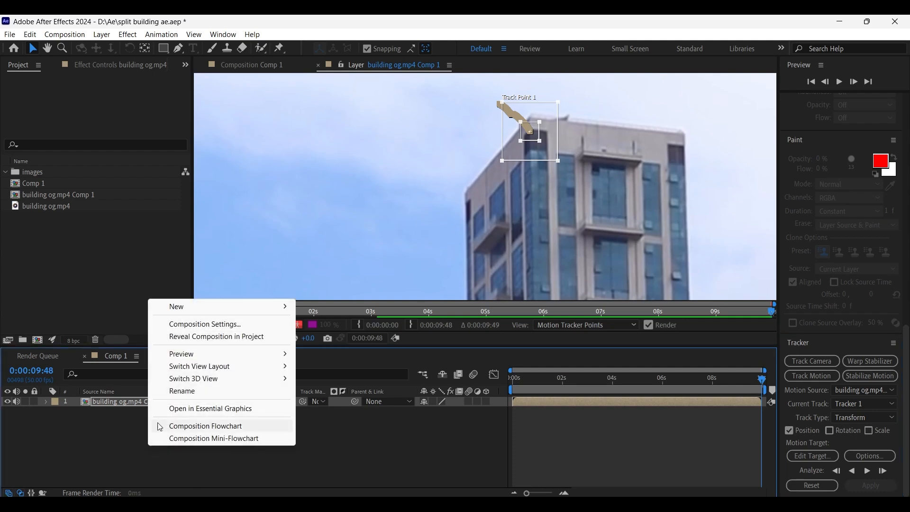
mouse_move(241, 310)
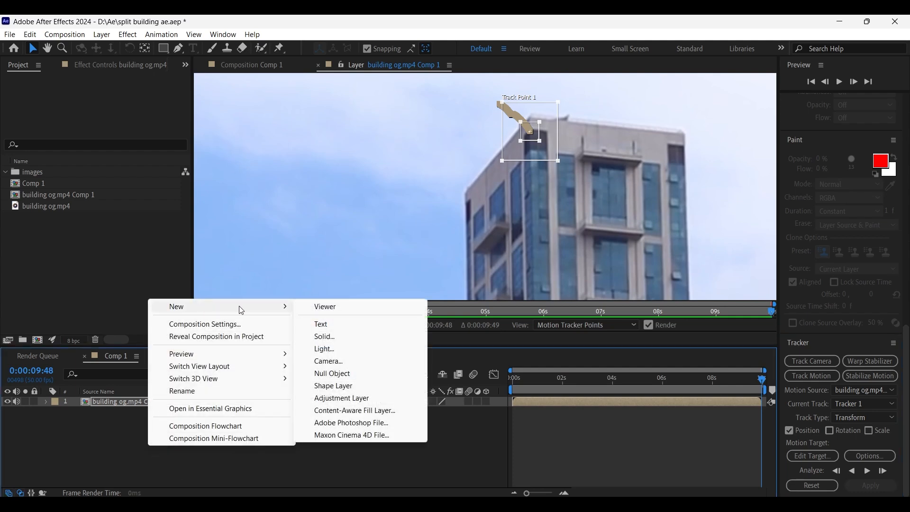
left_click(340, 374)
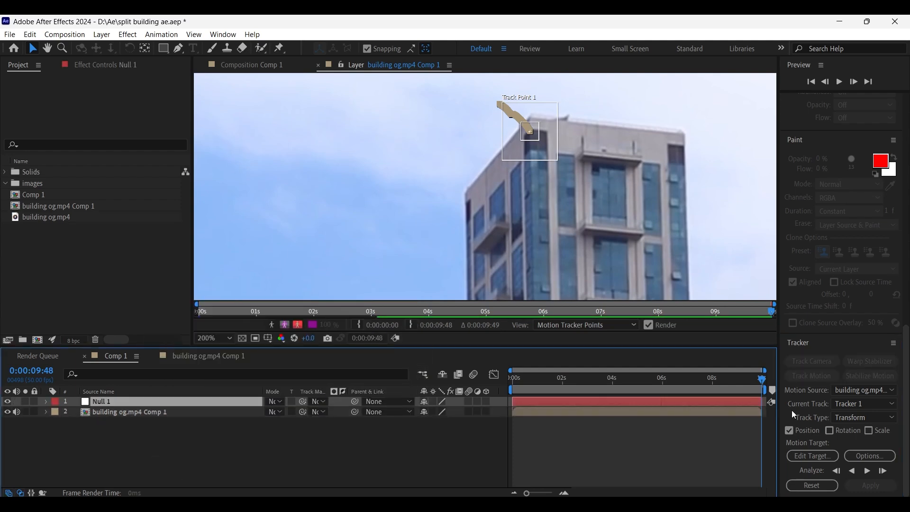
Step: Set the Null 1 layer as the motion target of Tracker 1
left_click(820, 455)
left_click(450, 244)
left_click(451, 244)
left_click(473, 299)
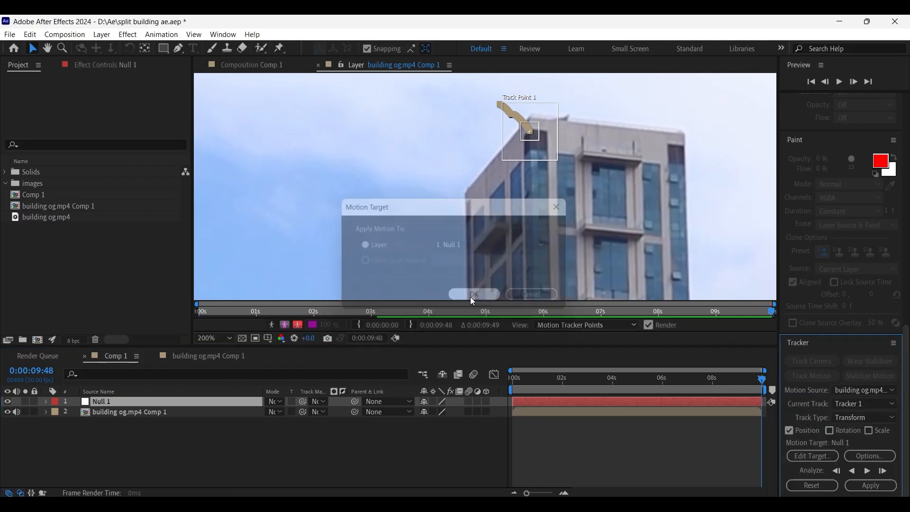
Step: Apply the tracking data to Null 1 in the X and Y dimensions and return to the start of Comp 1
left_click(859, 484)
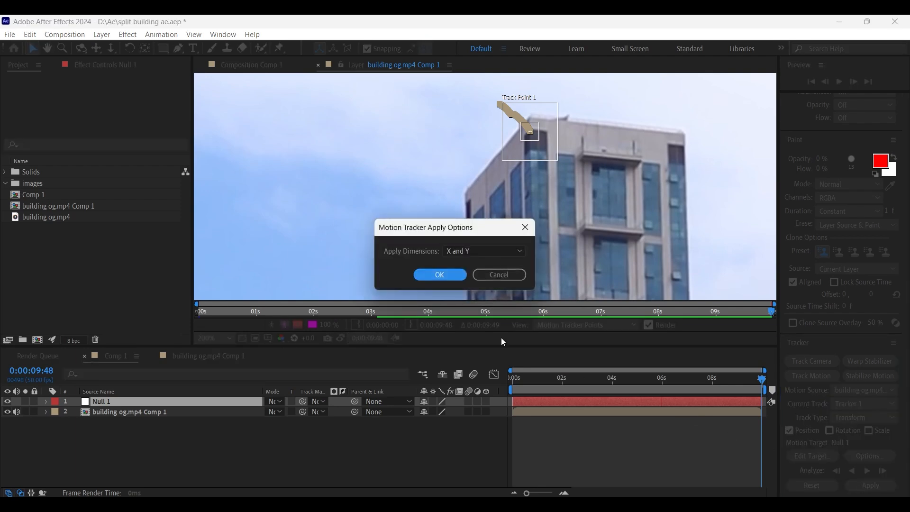
left_click(463, 253)
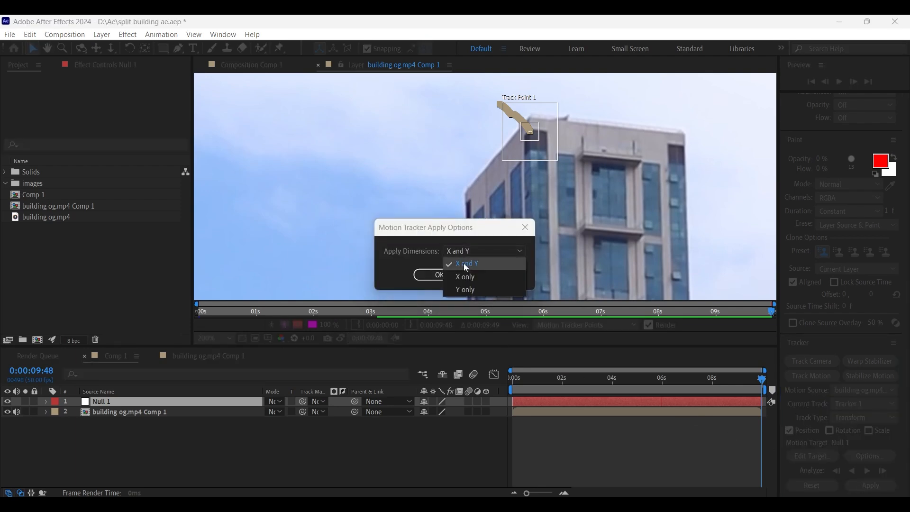
left_click(463, 263)
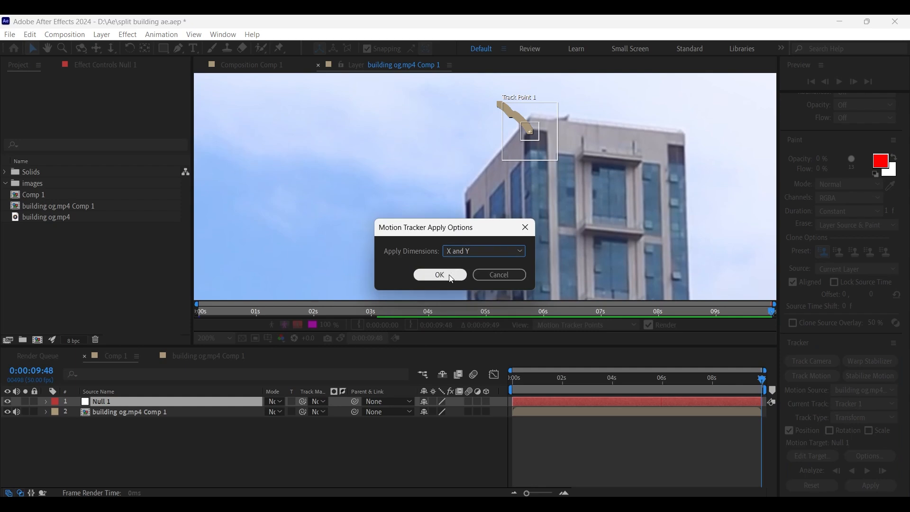
left_click(450, 276)
key("Home")
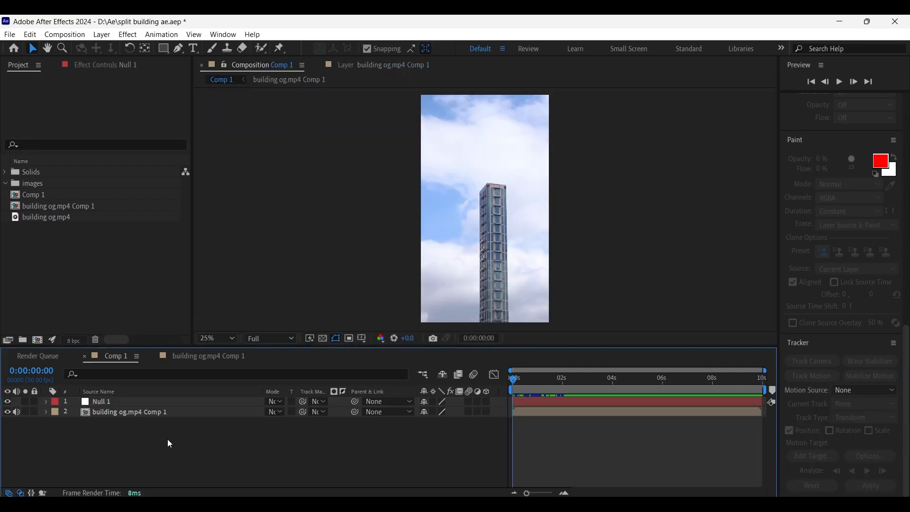
Step: Create a shape layer with a red test rectangle in the sky above the building
right_click(168, 444)
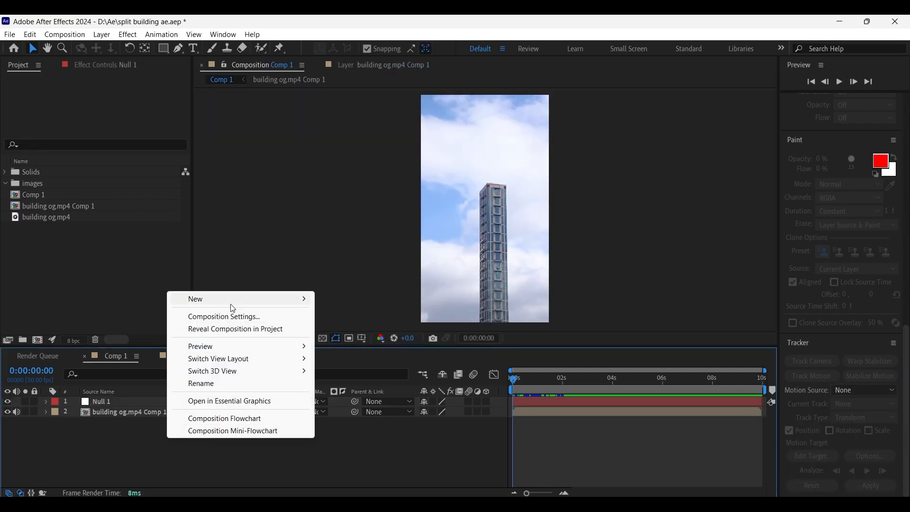
mouse_move(230, 303)
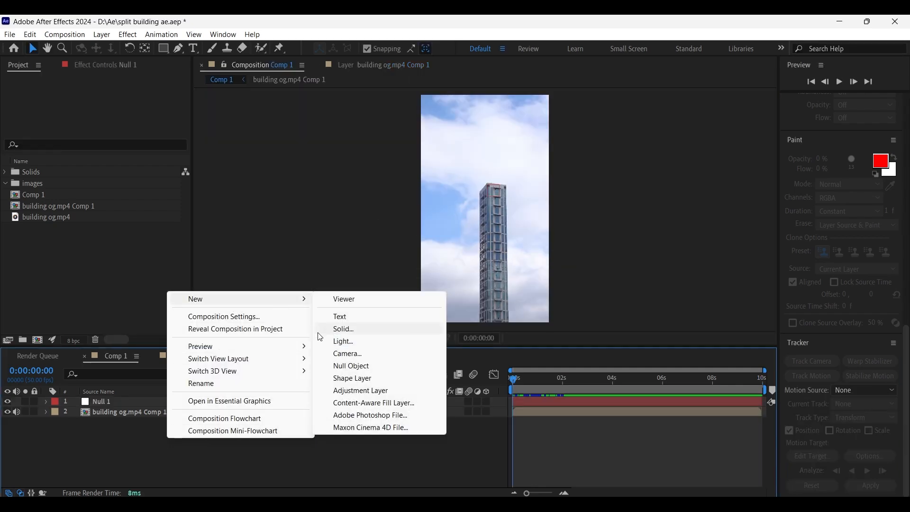
left_click(353, 378)
left_click_drag(458, 129, 496, 175)
left_click(47, 401)
left_click(104, 439)
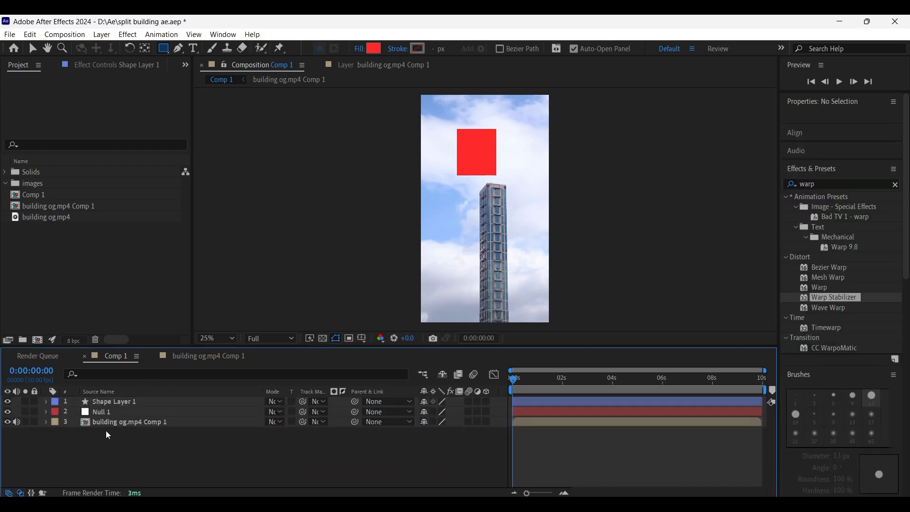
Step: Parent the red rectangle's shape layer to Null 1 to preview the tracking, and delete the test layer
left_click_drag(354, 402, 172, 416)
key("space")
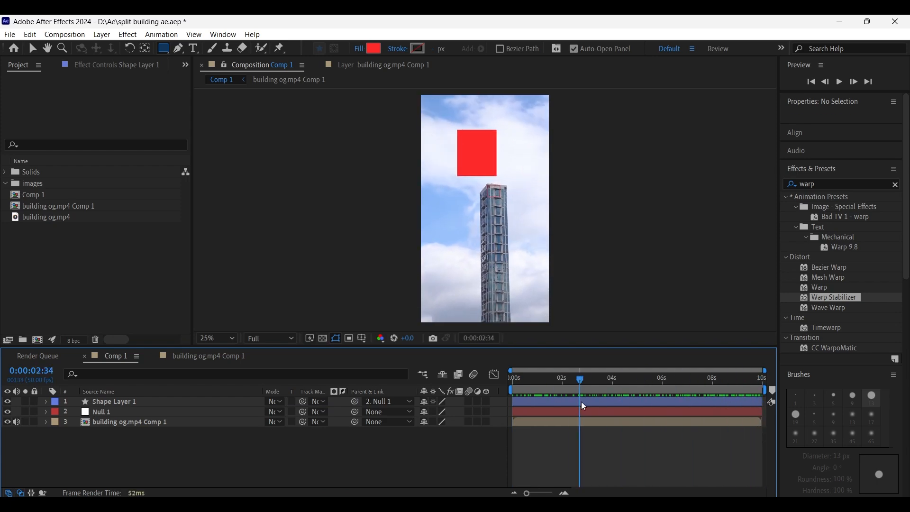
left_click(202, 403)
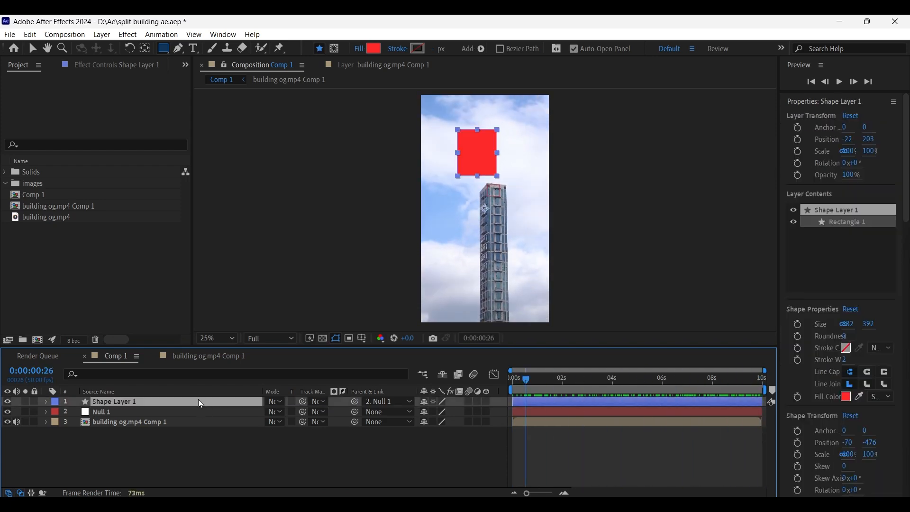
key("Delete")
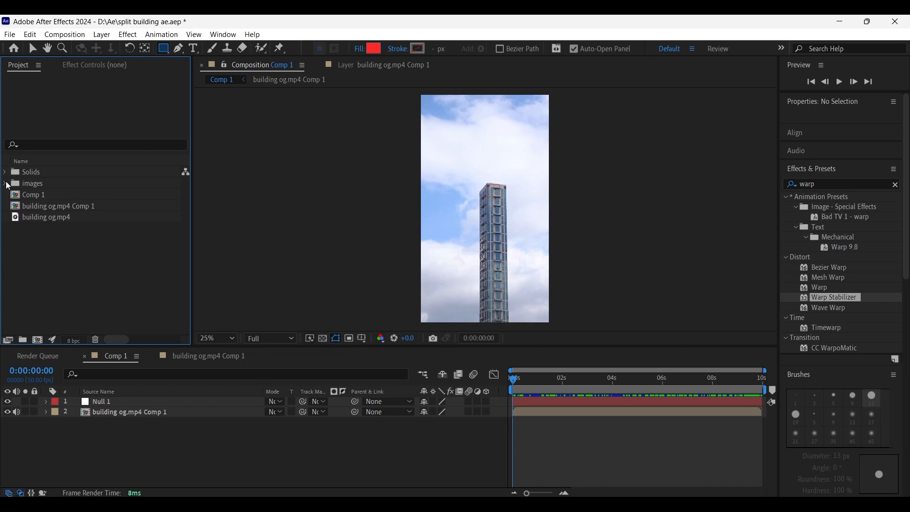
Step: Add split-1.png, split-2.png, split-3.png and sky-bg.png to Comp 1 above Null 1 and hide the sky-bg.png layer
left_click(5, 183)
left_click(57, 228)
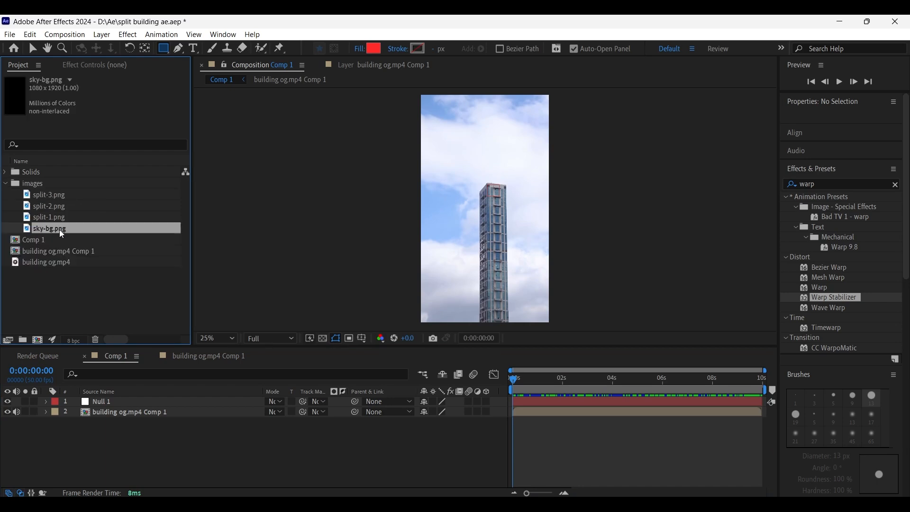
left_click(59, 196, "shift")
left_click_drag(59, 197, 138, 462)
left_click(4, 460)
left_click(104, 497)
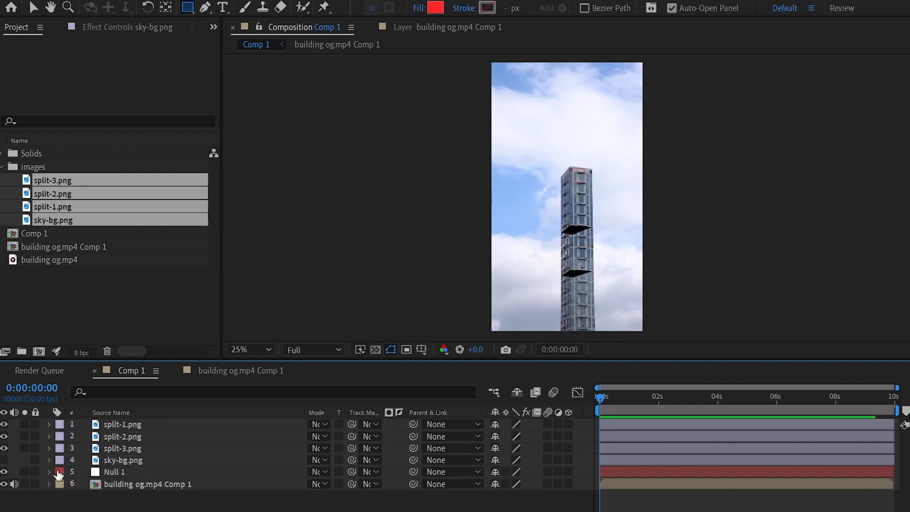
Step: Reorder the building layers as split-3.png, split-2.png, split-1.png from the top down, and show the sky-bg.png layer
mouse_move(133, 448)
left_mouse_down()
mouse_move(124, 423)
mouse_move(127, 436)
left_mouse_up()
left_click(156, 483)
left_click(4, 460)
left_click(208, 500)
Step: Parent the three split PNG layers and the sky-bg.png layer to Null 1
left_click(156, 461)
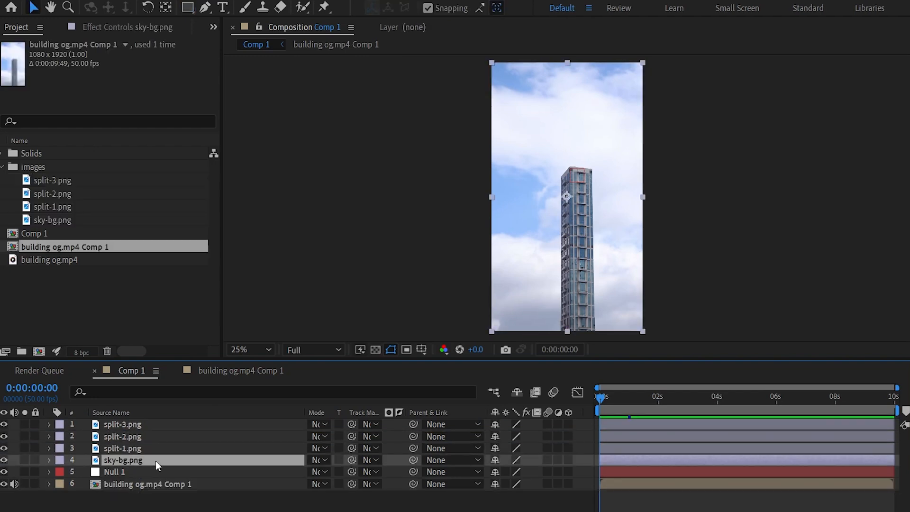
left_click(154, 420, "shift")
left_click_drag(414, 424, 244, 473)
Step: Add starting Position and Rotation keyframes to split-1.png and split-2.png at 0 seconds
left_click(120, 453)
left_click(122, 437, "ctrl")
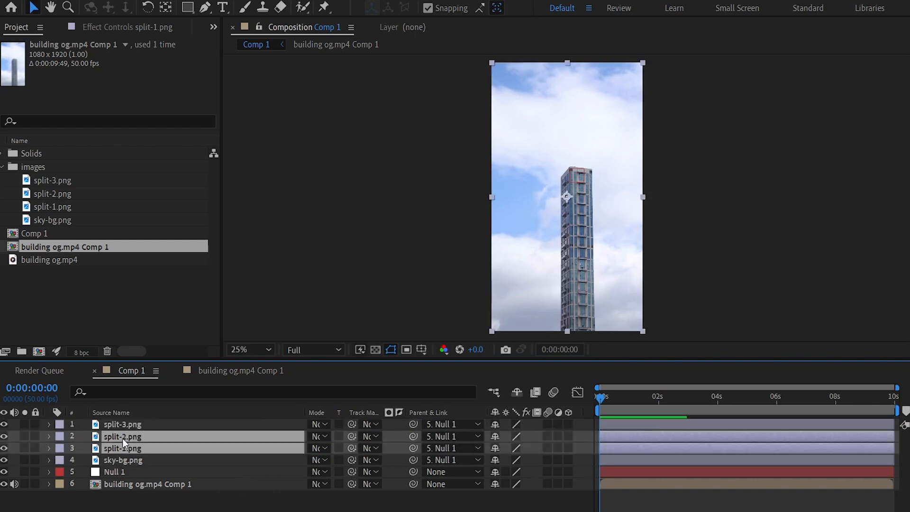
key("p")
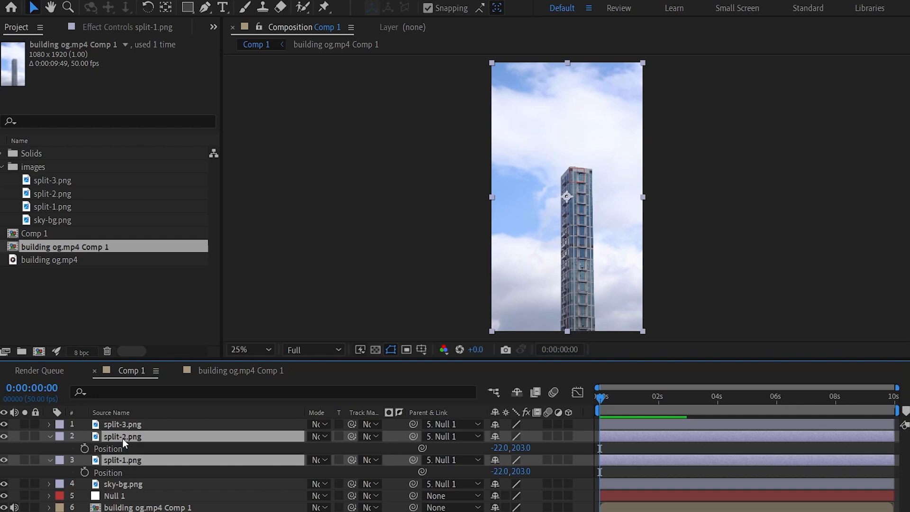
key("shift+r")
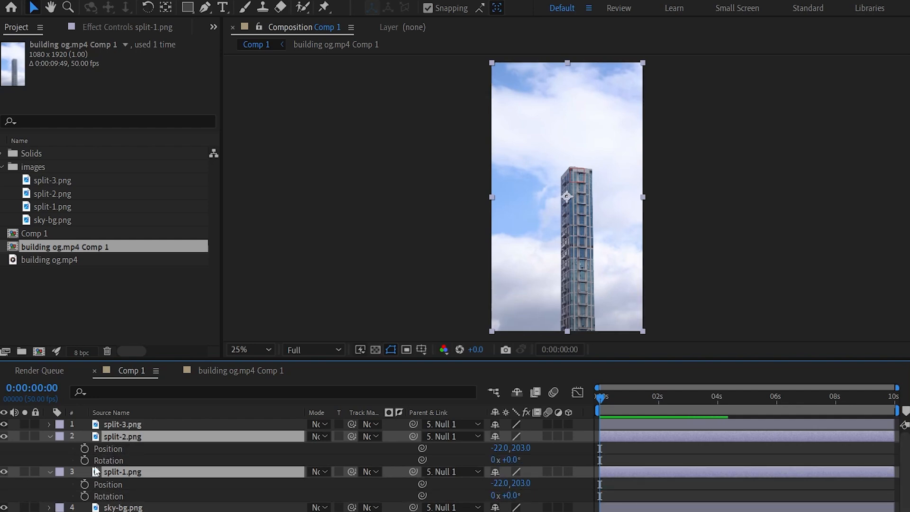
left_click(85, 449)
left_click(85, 460)
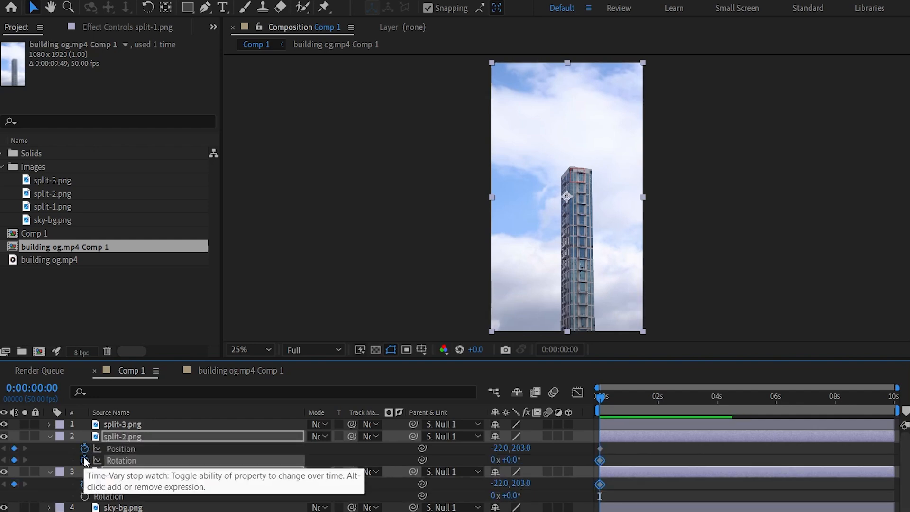
Step: At 2 seconds, set the Position of split-1.png to -22, -7 and of split-2.png to -22, 98
left_click(659, 396)
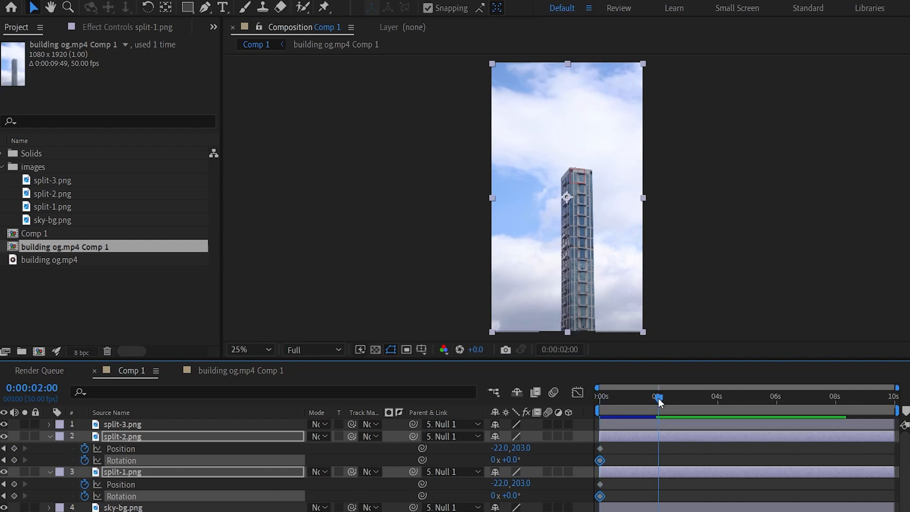
left_click(198, 451)
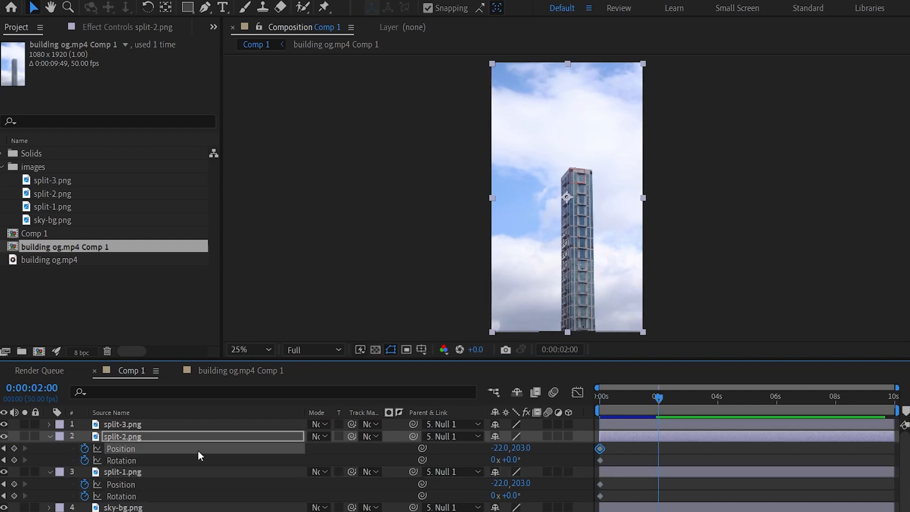
left_click_drag(521, 483, 384, 480)
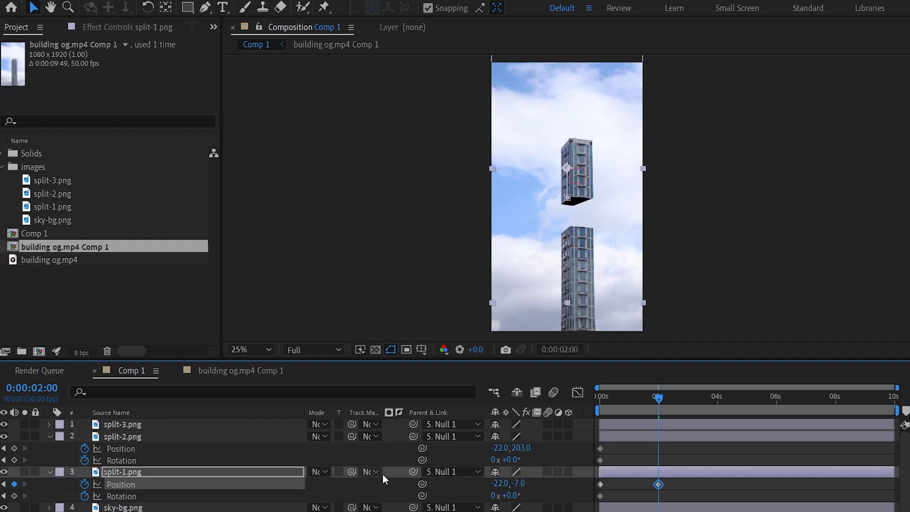
left_click_drag(521, 449, 451, 449)
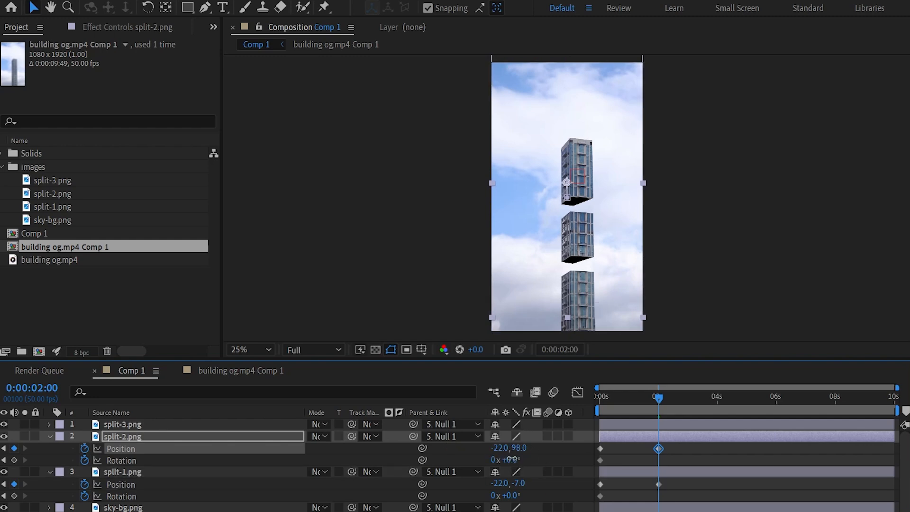
Step: At 2 seconds, set the Rotation of split-2.png to -4° and of split-1.png to 4°
mouse_move(512, 458)
left_mouse_down()
mouse_move(521, 458)
mouse_move(507, 463)
left_mouse_up()
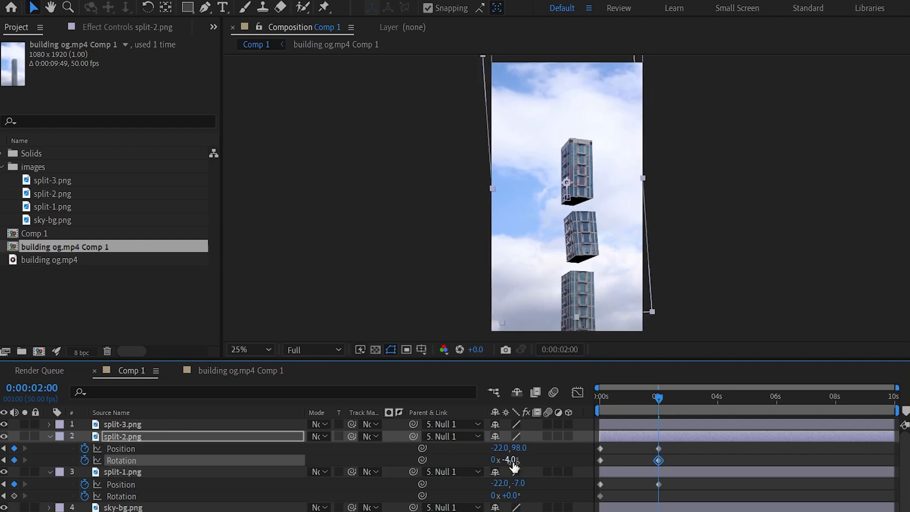
left_click(514, 495)
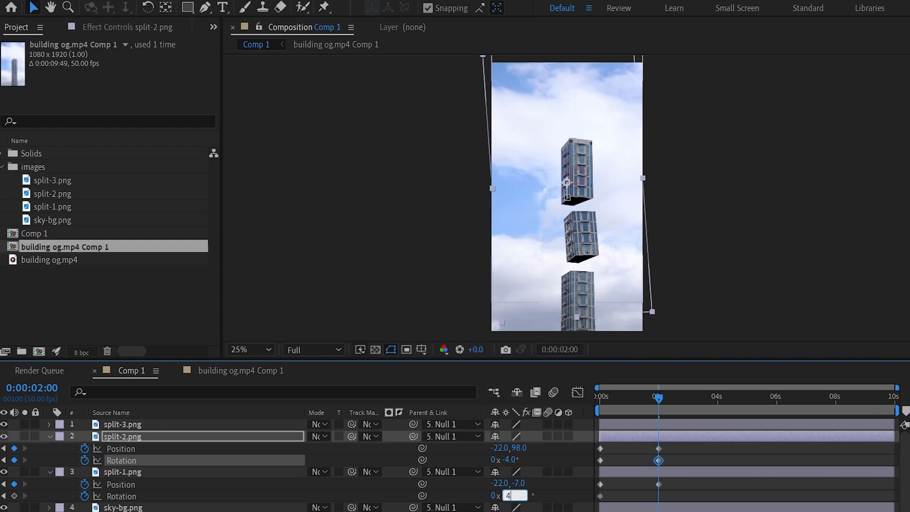
key("Return")
Step: Apply Easy Ease to all Position and Rotation keyframes of split-1.png and split-2.png
left_click_drag(659, 398, 598, 398)
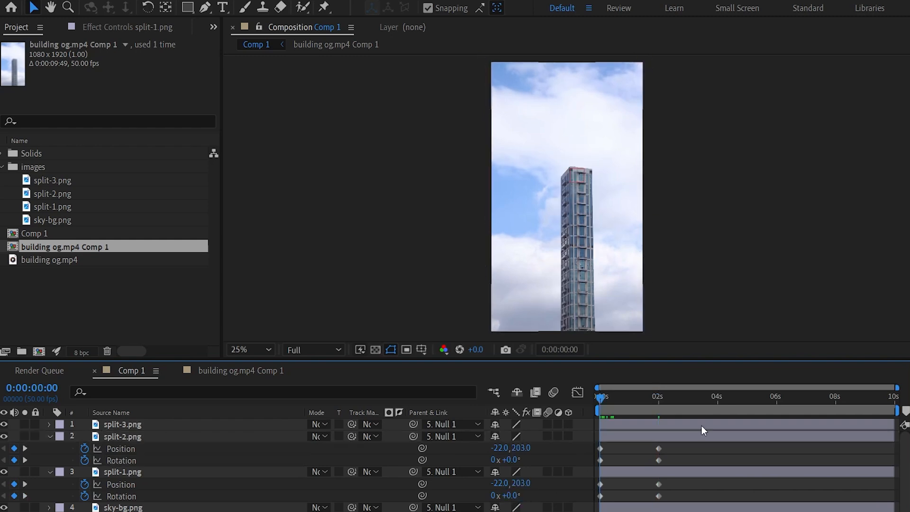
left_click_drag(692, 444, 600, 496)
right_click(600, 493)
left_click(826, 394)
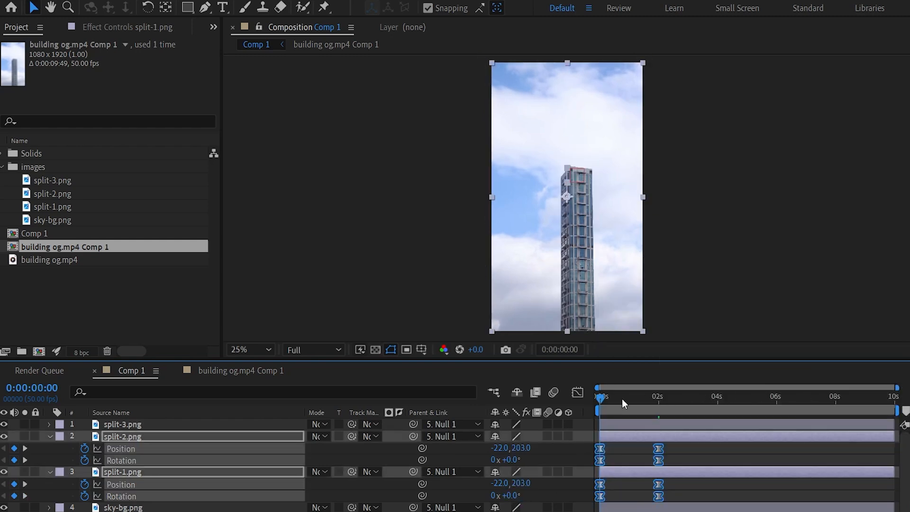
Step: Preview the building split animation in Comp 1 and return to the start of the timeline
key("space")
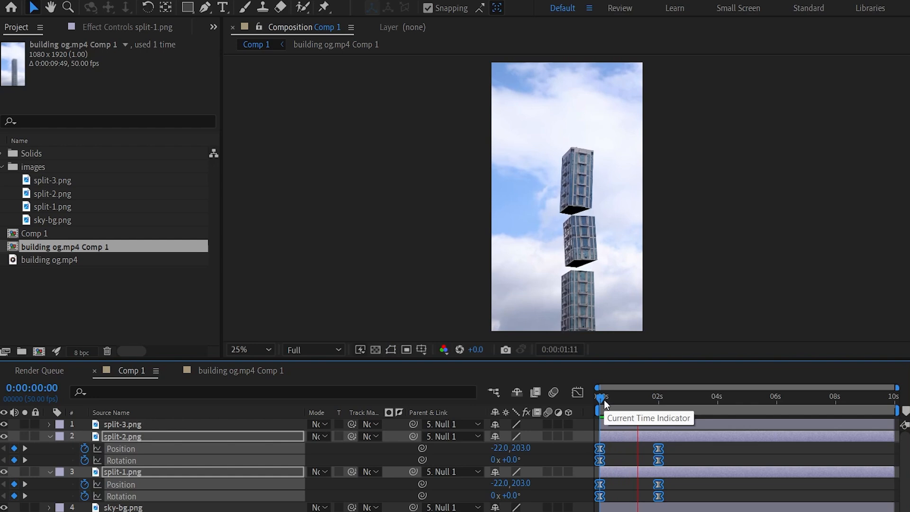
key("space")
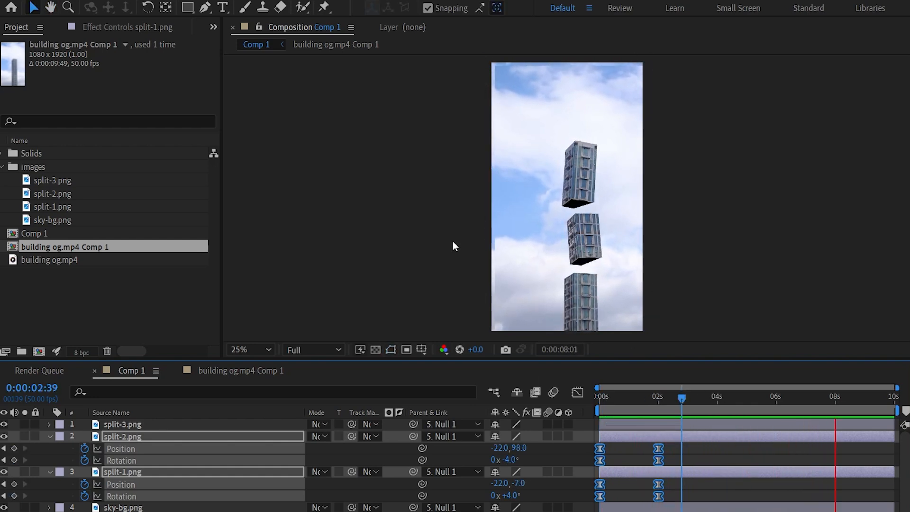
key("space")
left_click_drag(616, 398, 596, 398)
Step: Duplicate the building og.mp4 Comp 1 layer and move the copy to the top of the layer stack
left_click(49, 436)
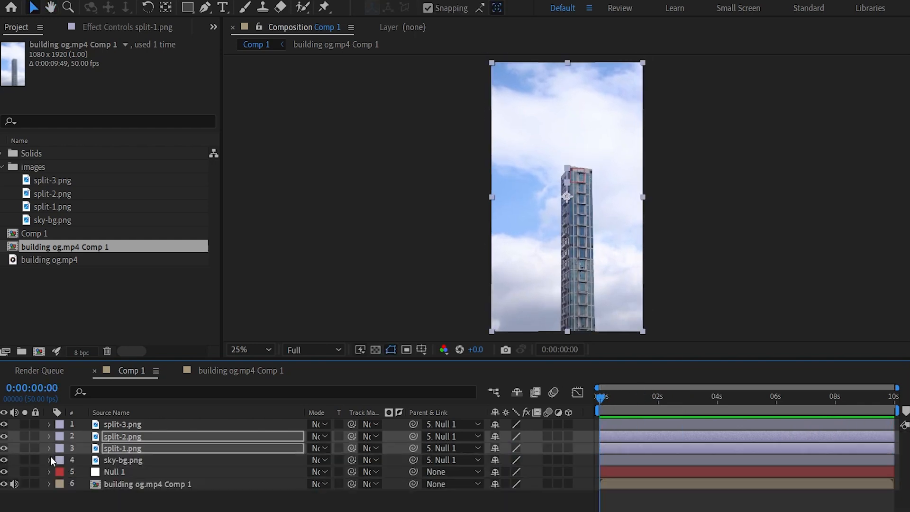
left_click(130, 503)
left_click(129, 485)
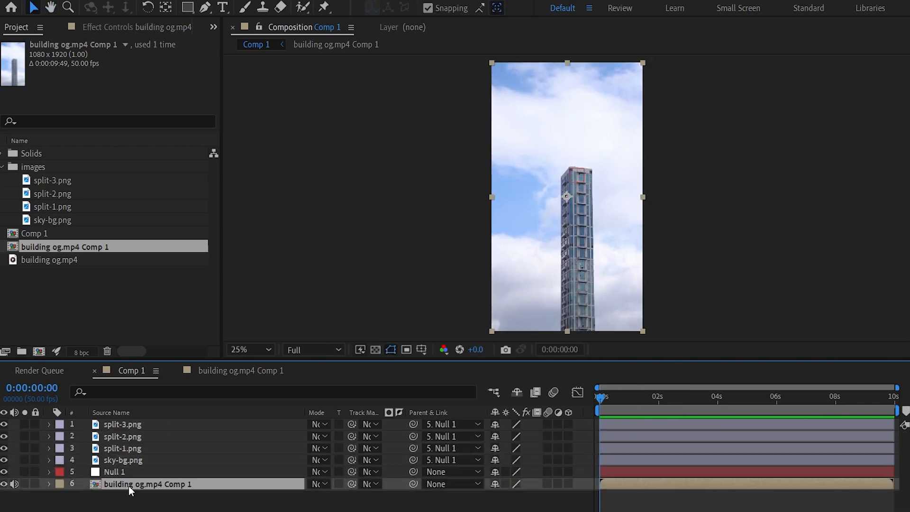
key("ctrl+d")
left_click_drag(132, 486, 127, 425)
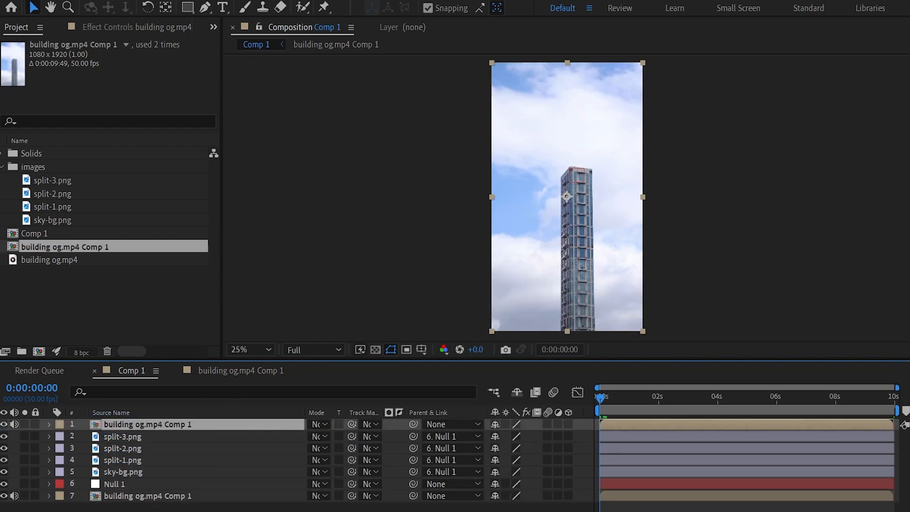
Step: Draw a closed four-point Pen mask around the whole building on the top building og.mp4 Comp 1 layer
left_click(204, 6)
left_click(556, 333)
left_click(549, 163)
left_click(557, 334)
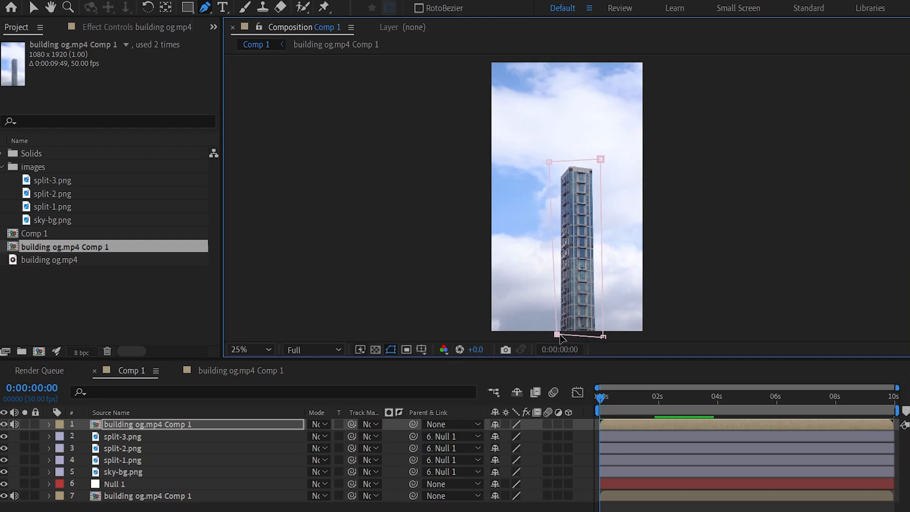
Step: Invert Mask 1 on the top building og.mp4 Comp 1 layer and select its Mask Path at the start of the timeline
left_click(199, 423)
key("m")
left_click(543, 436)
left_click(605, 399)
mouse_move(605, 402)
left_mouse_down()
mouse_move(727, 414)
mouse_move(600, 400)
left_mouse_up()
left_click(123, 448)
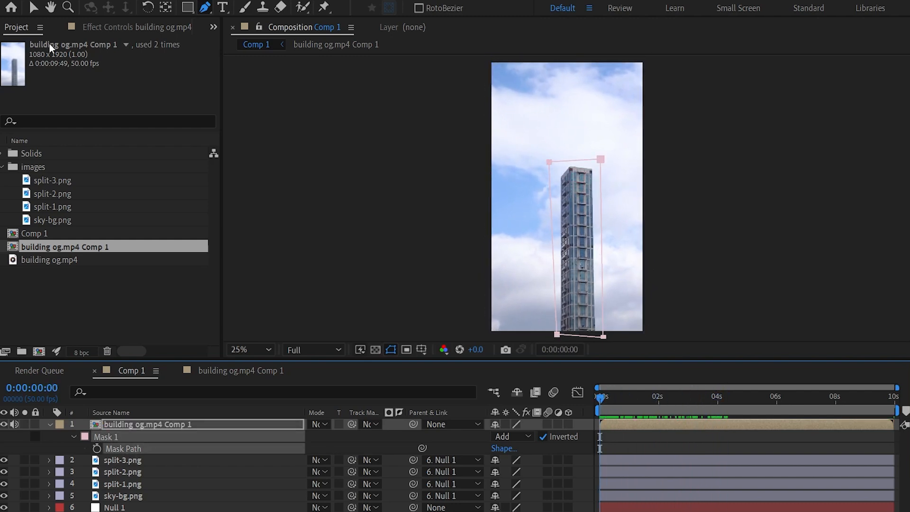
Step: Raise the two upper points of Mask 1 well above the building's roof to leave room for the rising sections
left_click_drag(530, 151, 542, 159)
left_click_drag(604, 165, 605, 111)
left_click_drag(549, 159, 543, 111)
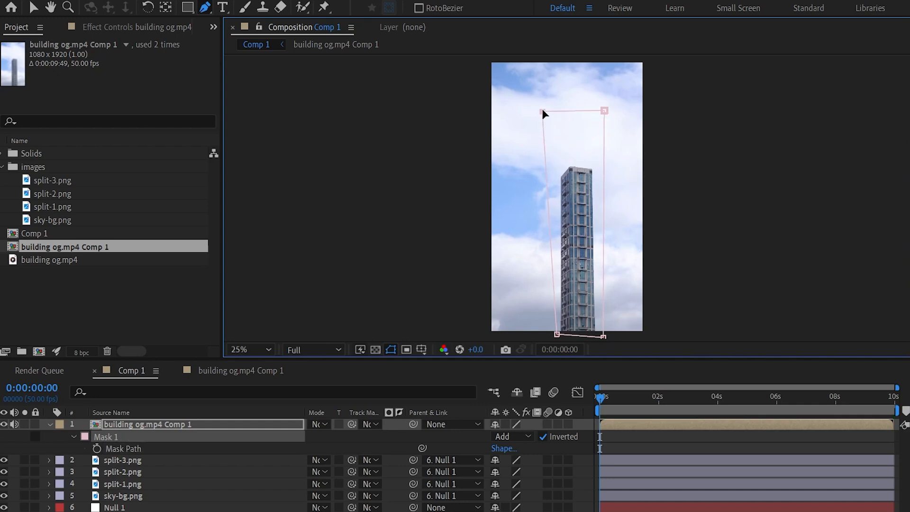
left_click_drag(601, 414, 598, 432)
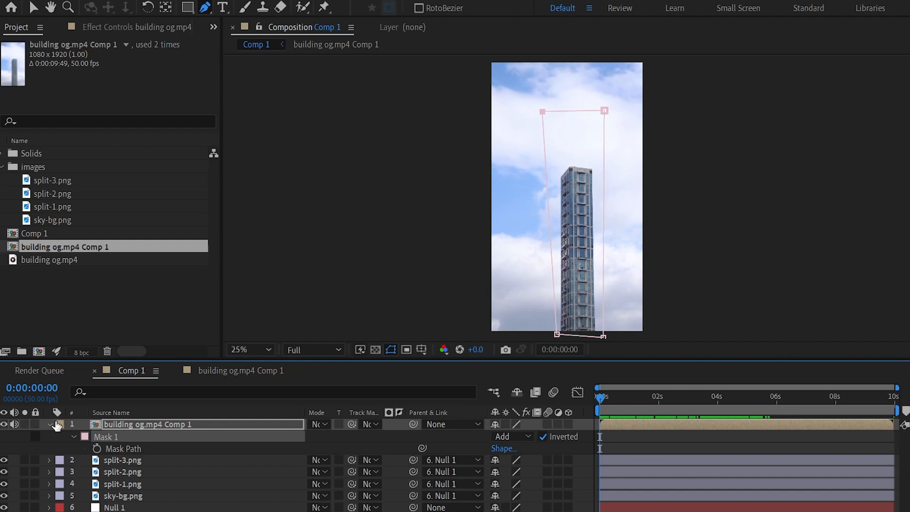
Step: Collapse and deselect the masked layer, and preview the separated building sections from 2 seconds to check the mask edges
left_click(50, 425)
key("F2")
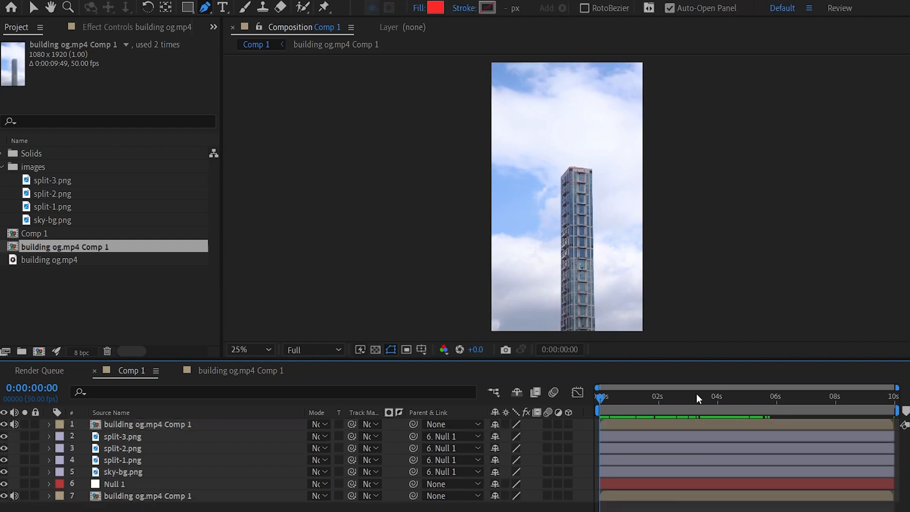
left_click_drag(631, 402, 659, 402)
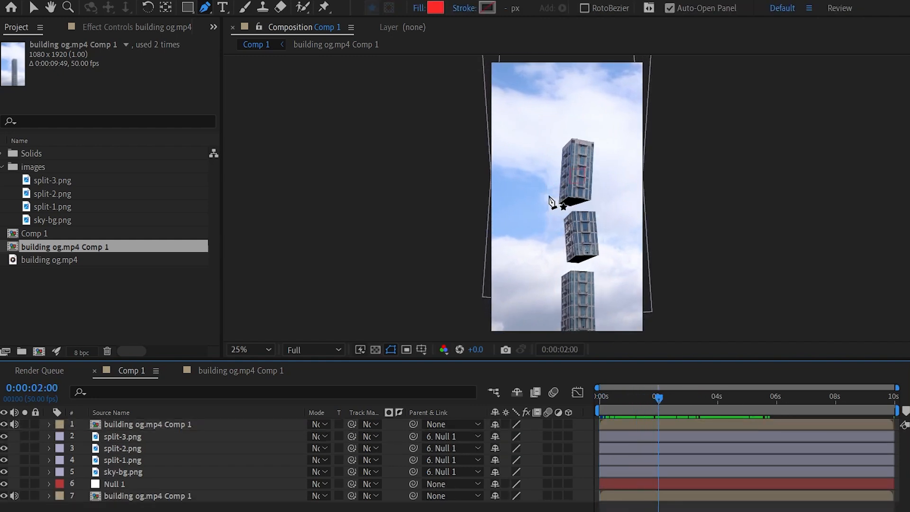
key("space")
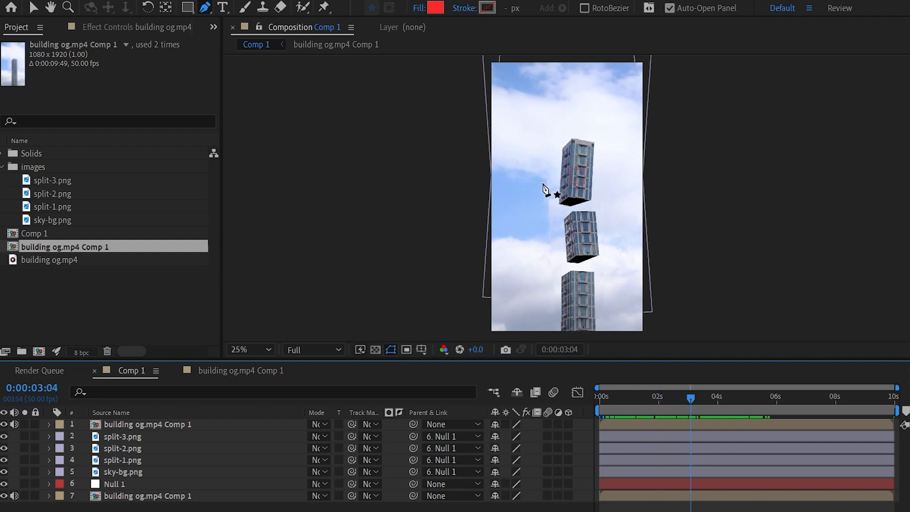
Step: Set Mask 1's feather to 50 pixels and its opacity to 80% on the top layer, and preview the blend
left_click(135, 425)
key("m")
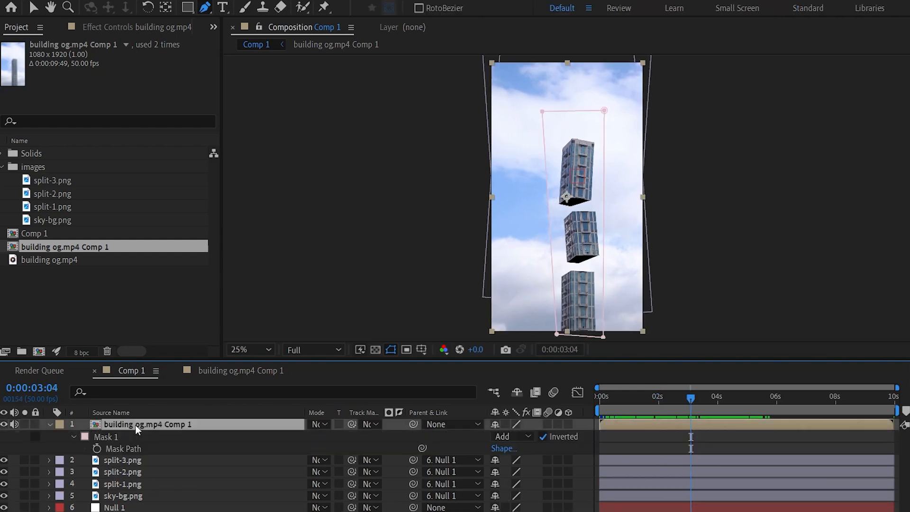
left_click(74, 437)
left_click(73, 437)
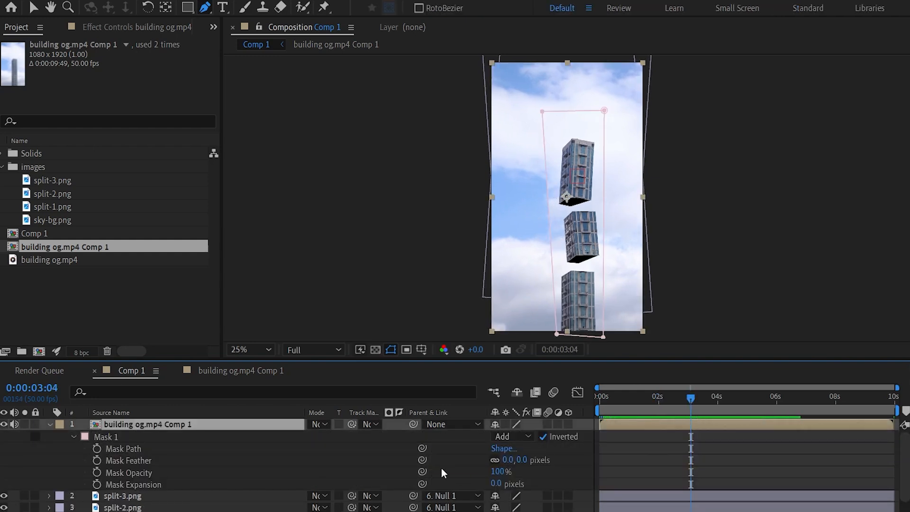
left_click_drag(512, 460, 536, 459)
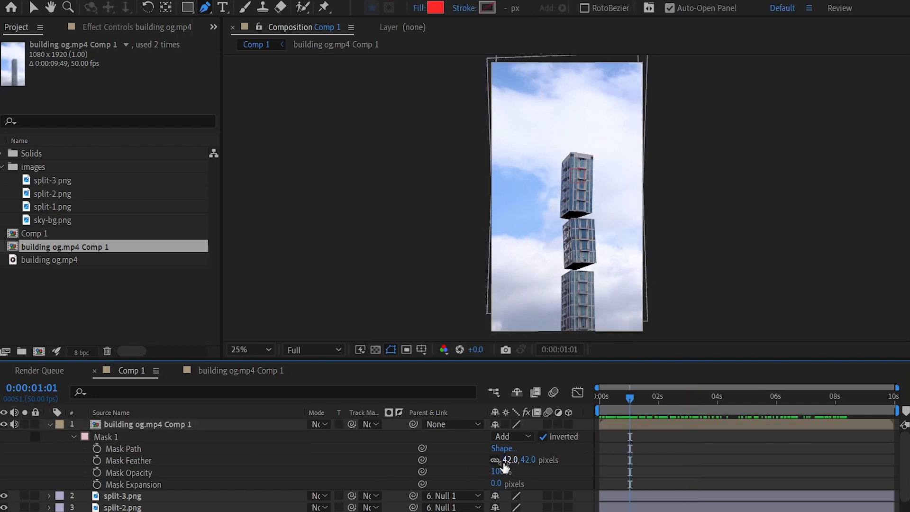
left_click_drag(504, 463, 438, 484)
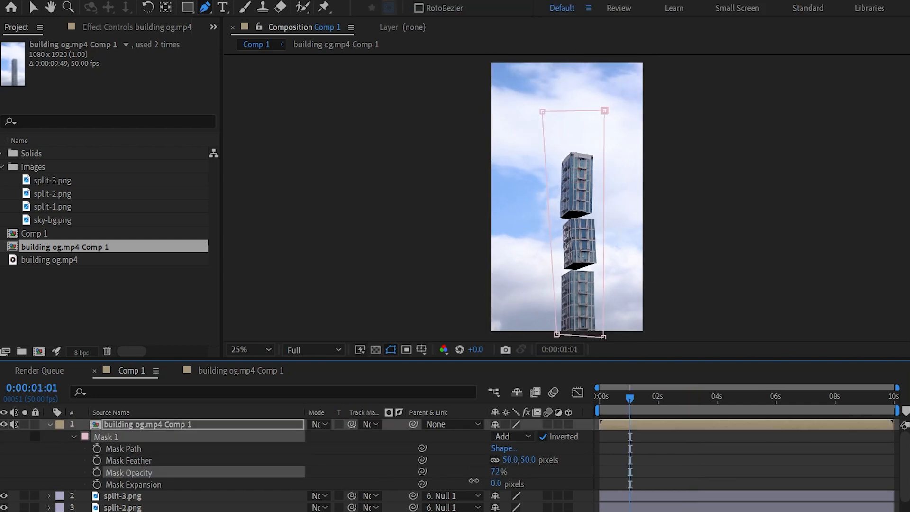
key("space")
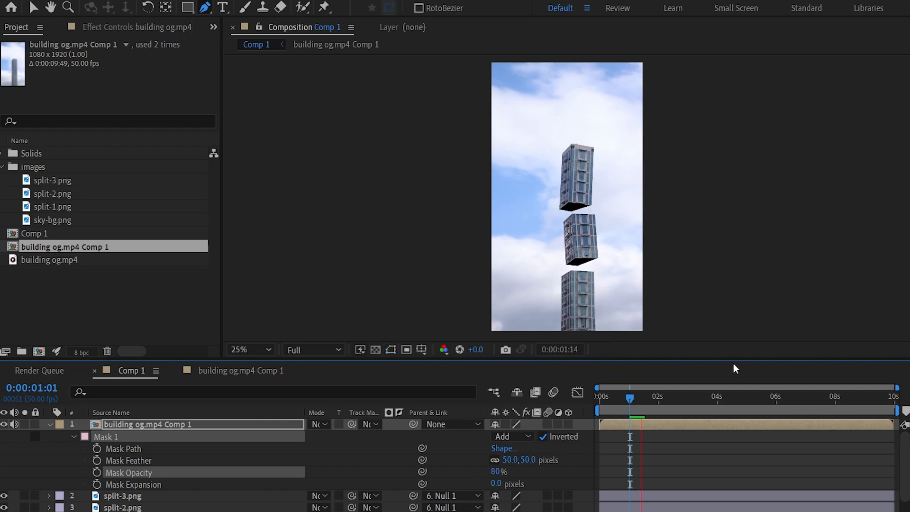